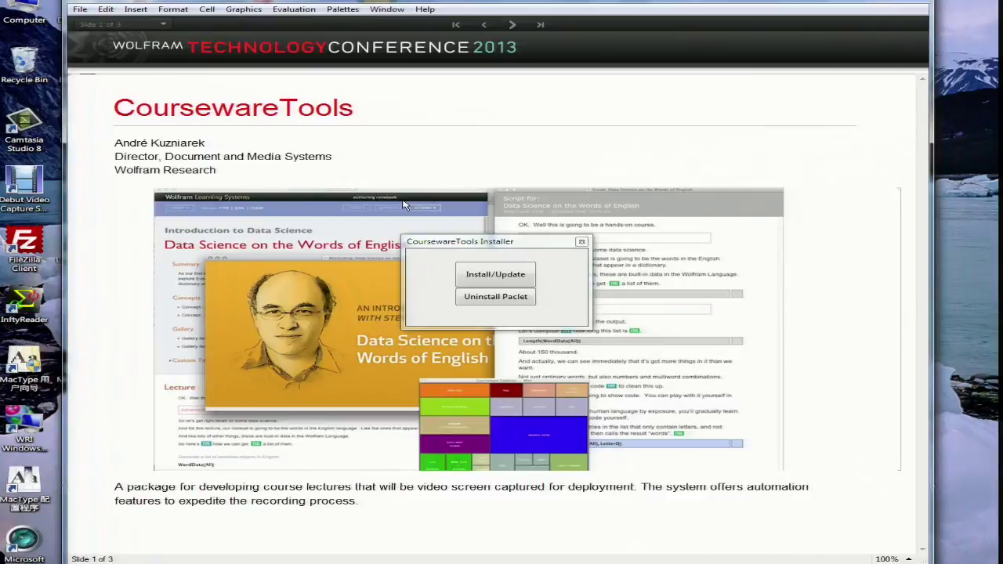
Step: Run the CoursewareTools Install/Update, confirm version 0.9.211 has no new updates, and dismiss the notices
{"action": "left_click", "coordinate": [496, 278]}
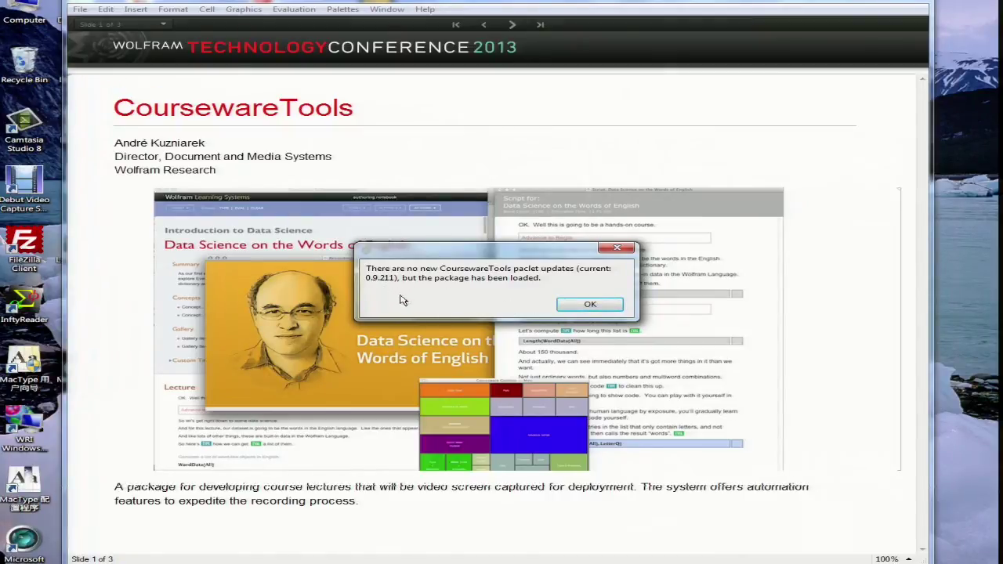
{"action": "left_click", "coordinate": [592, 307]}
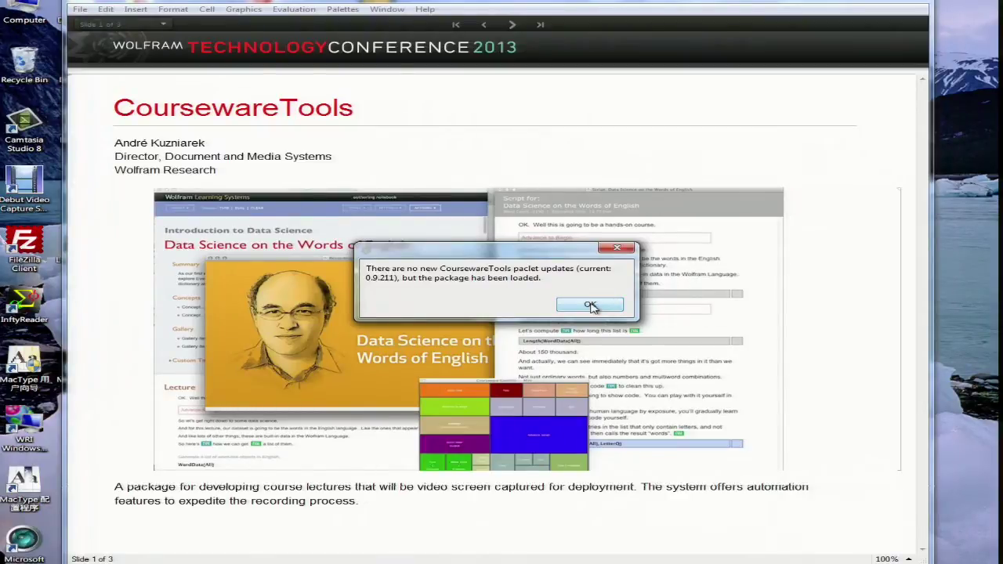
{"action": "left_click", "coordinate": [590, 306]}
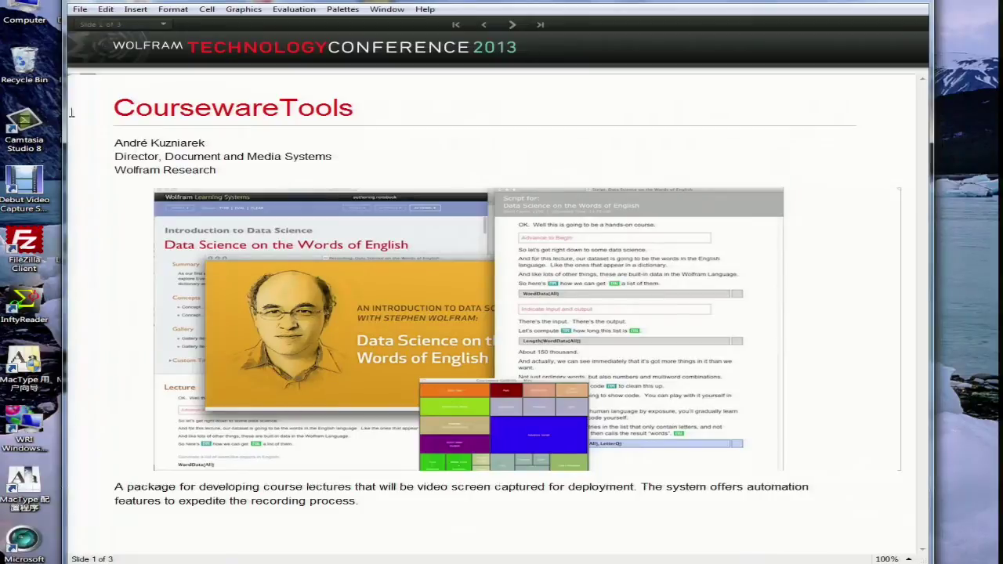
{"action": "left_click", "coordinate": [81, 9]}
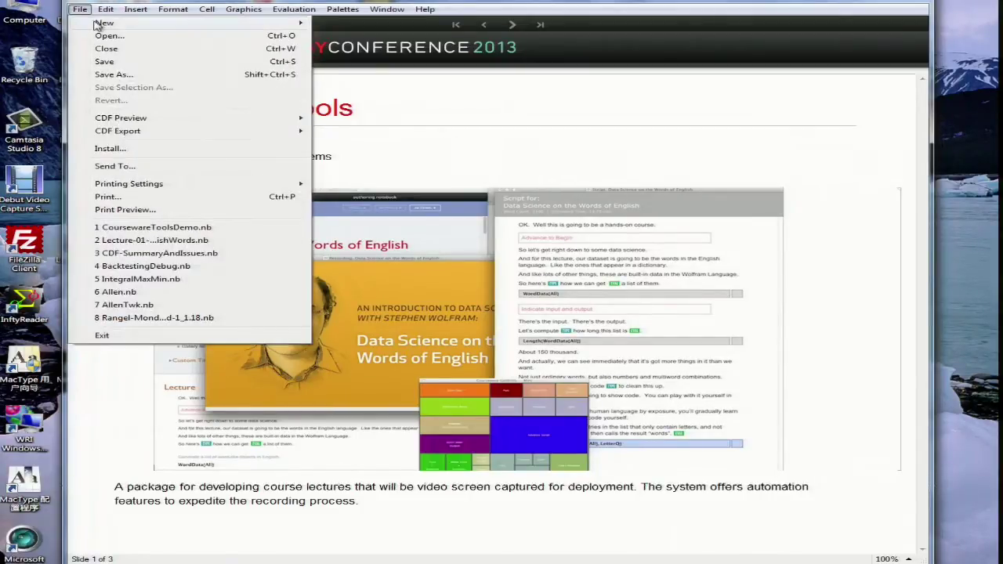
Step: Create a new Lecture authoring notebook from the CoursewareTools template and position its window
{"action": "mouse_move", "coordinate": [102, 23]}
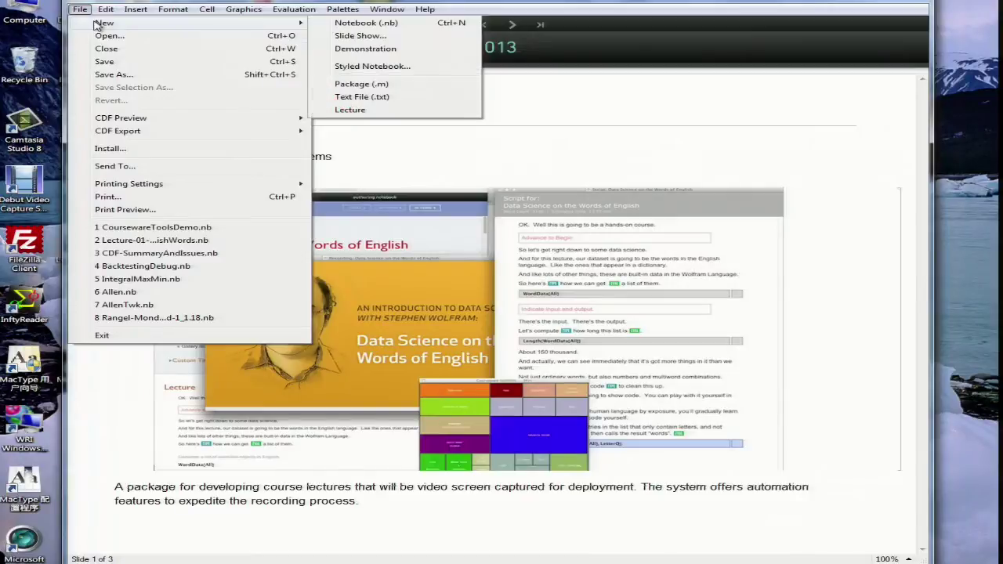
{"action": "left_click", "coordinate": [358, 111]}
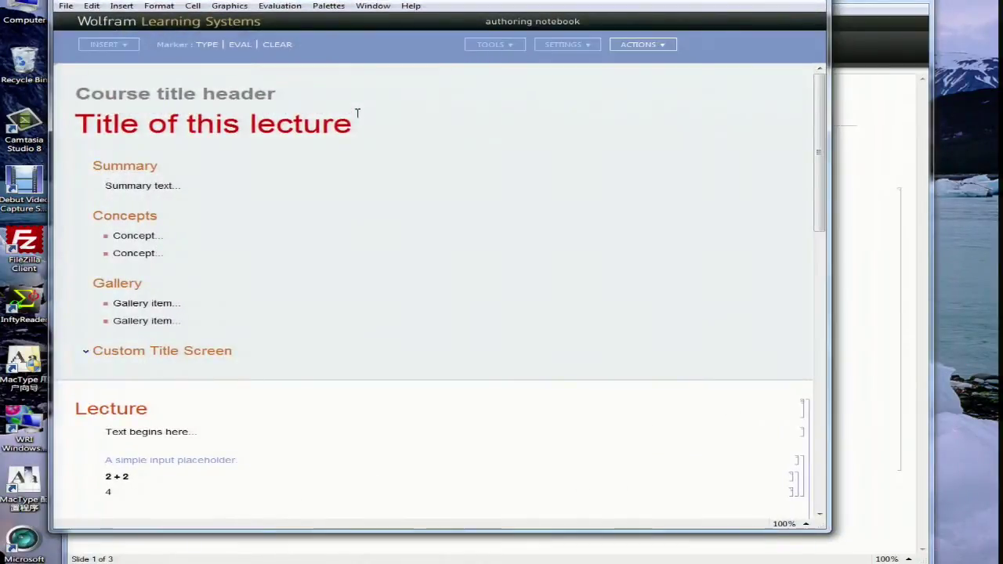
{"action": "left_click", "coordinate": [866, 7]}
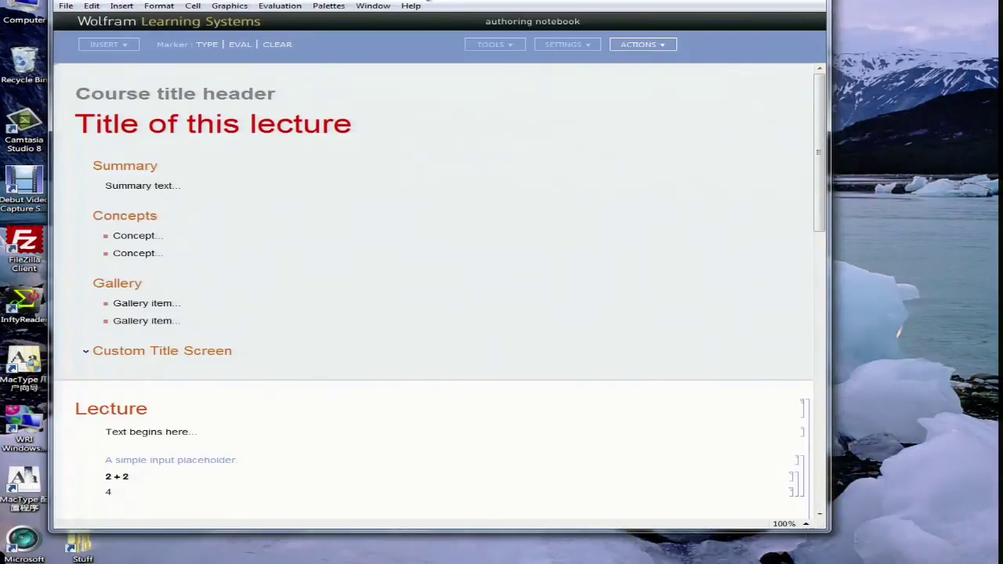
{"action": "left_click_drag", "start_coordinate": [428, 0], "coordinate": [423, 4]}
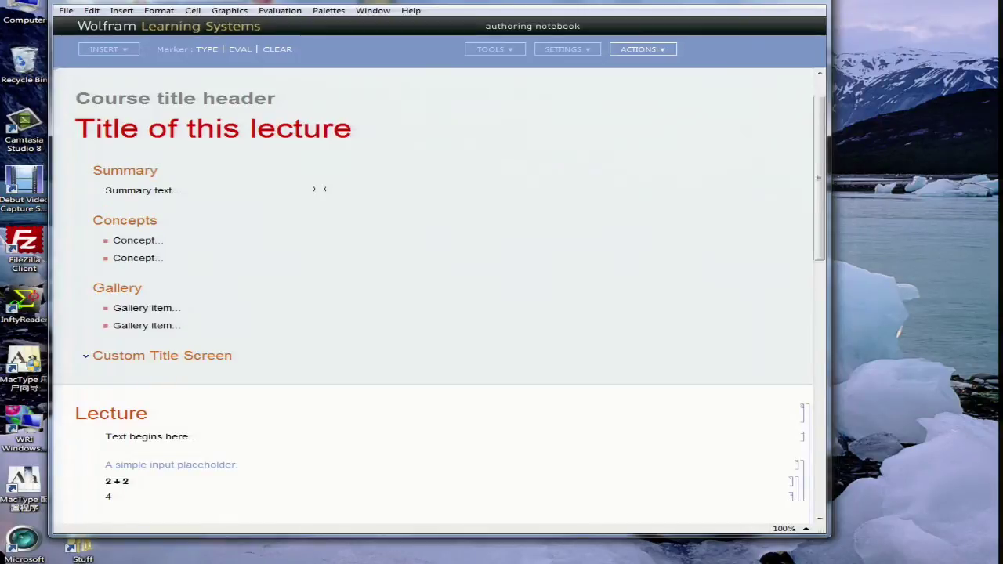
{"action": "scroll", "coordinate": [321, 188], "scroll_direction": "down", "scroll_amount": 3}
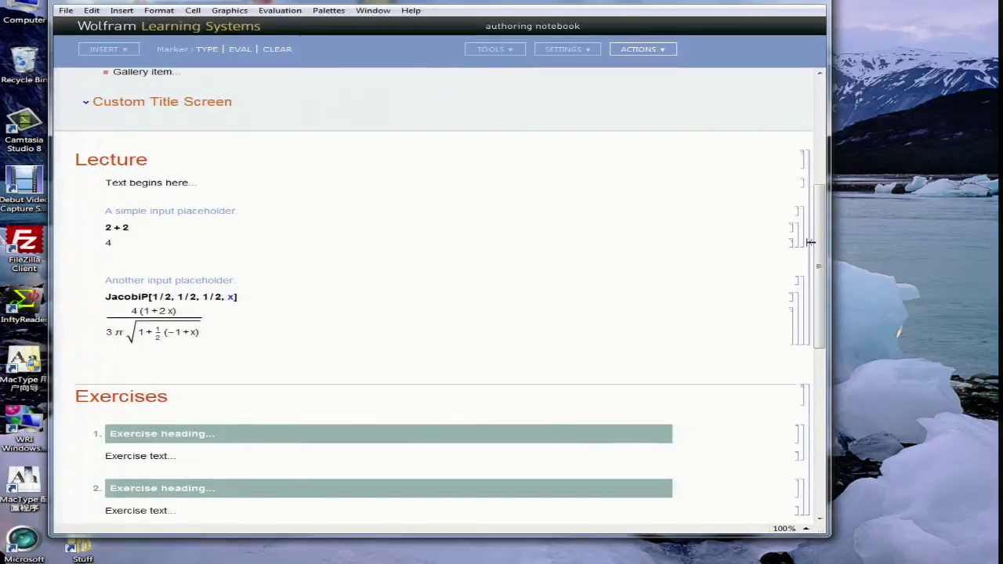
{"action": "left_click_drag", "start_coordinate": [810, 242], "coordinate": [808, 148]}
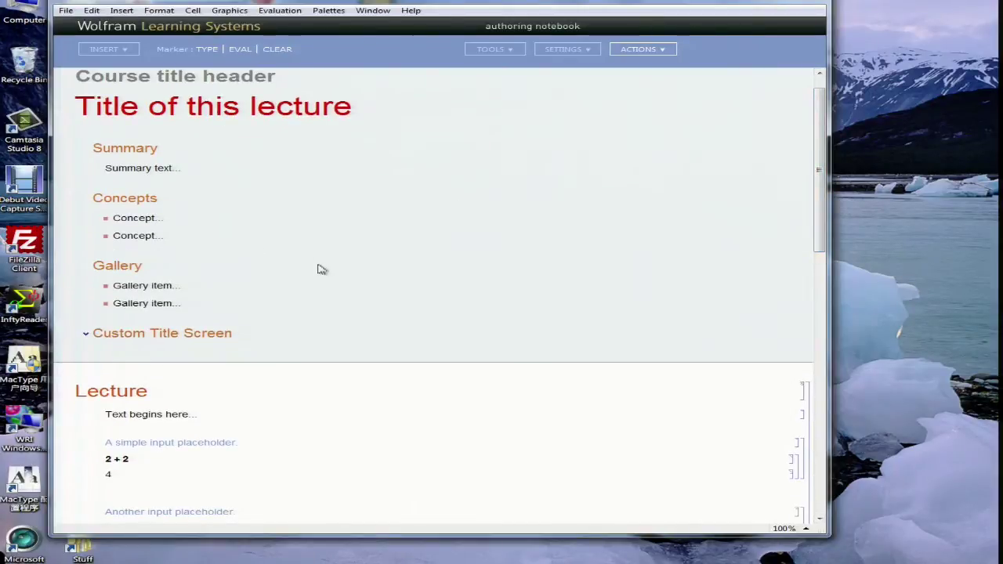
{"action": "left_click", "coordinate": [85, 334]}
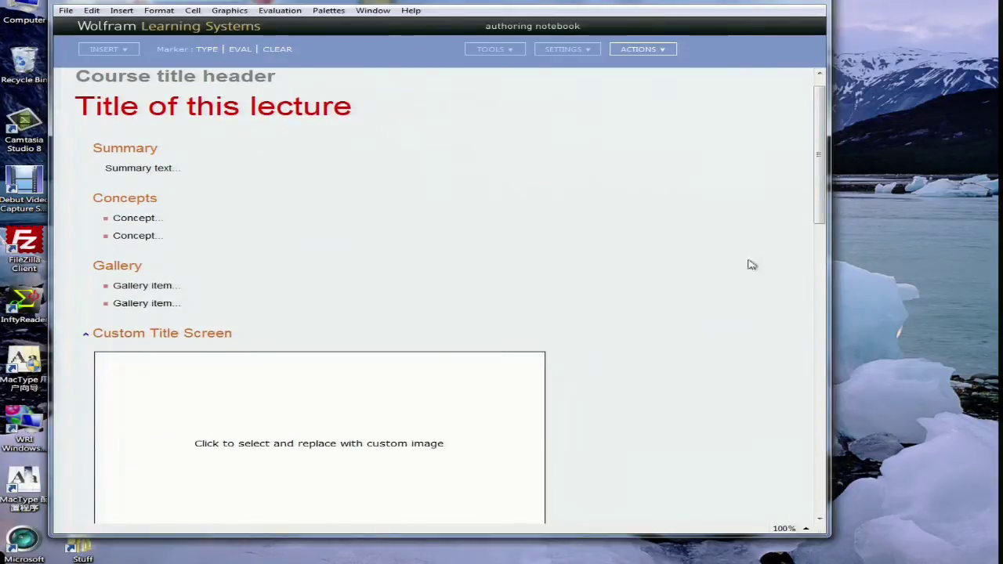
{"action": "left_click_drag", "start_coordinate": [825, 210], "coordinate": [825, 253]}
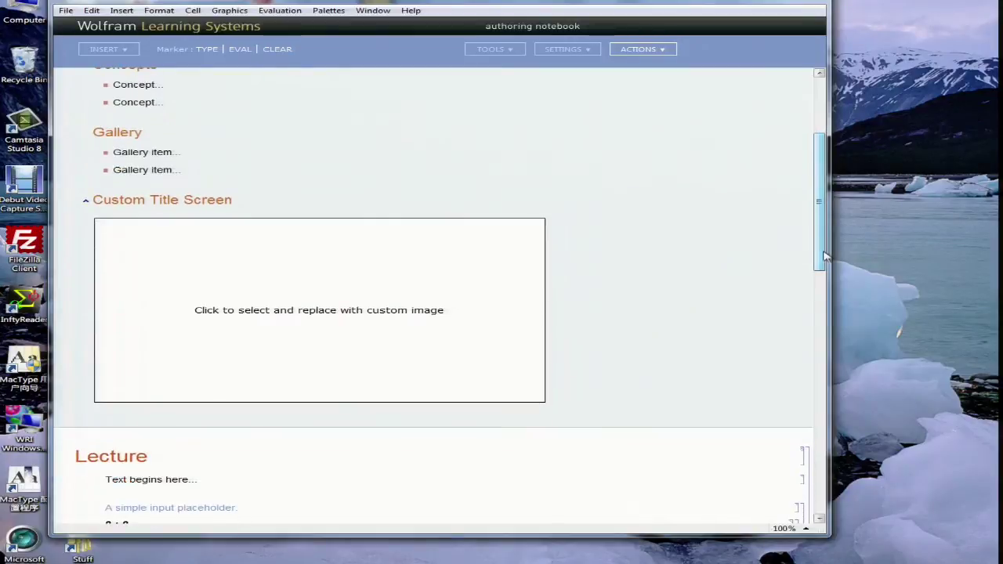
{"action": "left_click", "coordinate": [86, 202]}
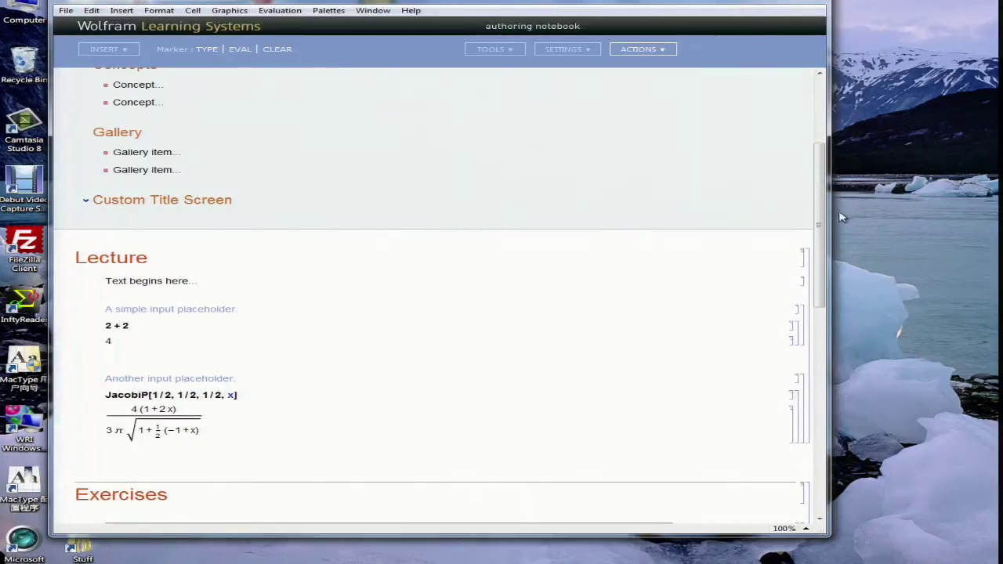
{"action": "left_click_drag", "start_coordinate": [821, 217], "coordinate": [820, 252]}
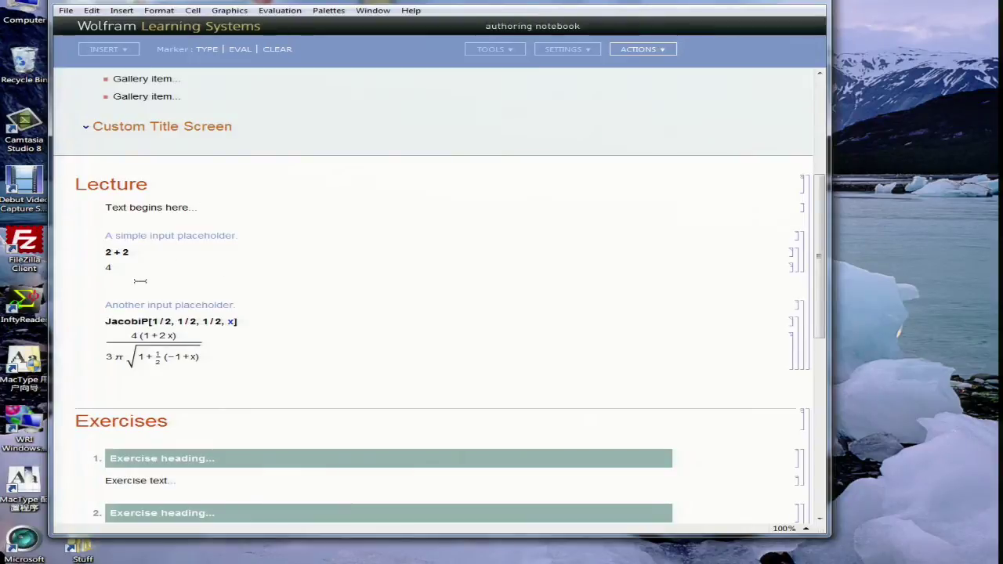
{"action": "double_click", "coordinate": [168, 235]}
{"action": "triple_click", "coordinate": [193, 235]}
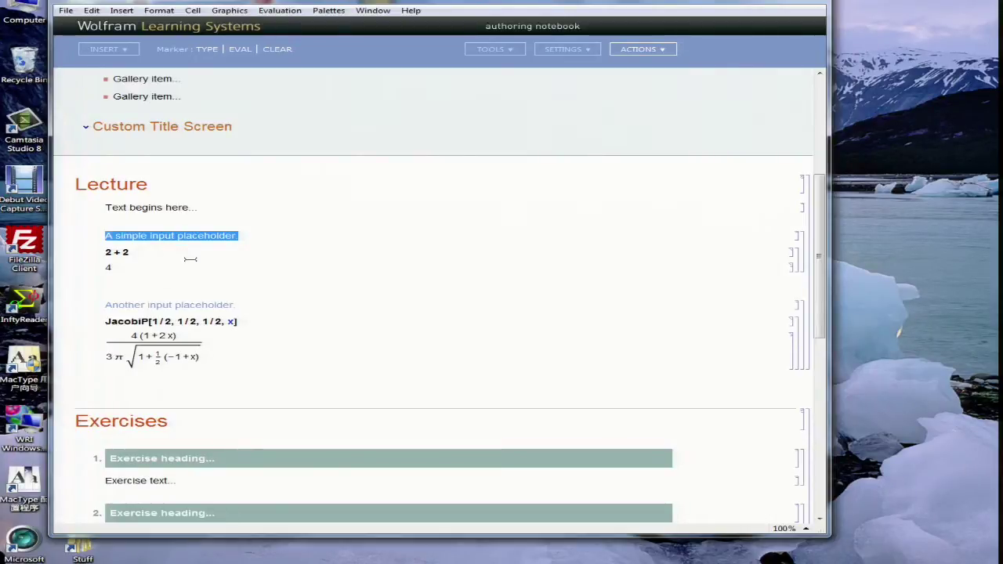
Step: Insert an input template cell below 2 + 2 containing 'sdfsdf'
{"action": "left_click", "coordinate": [146, 287]}
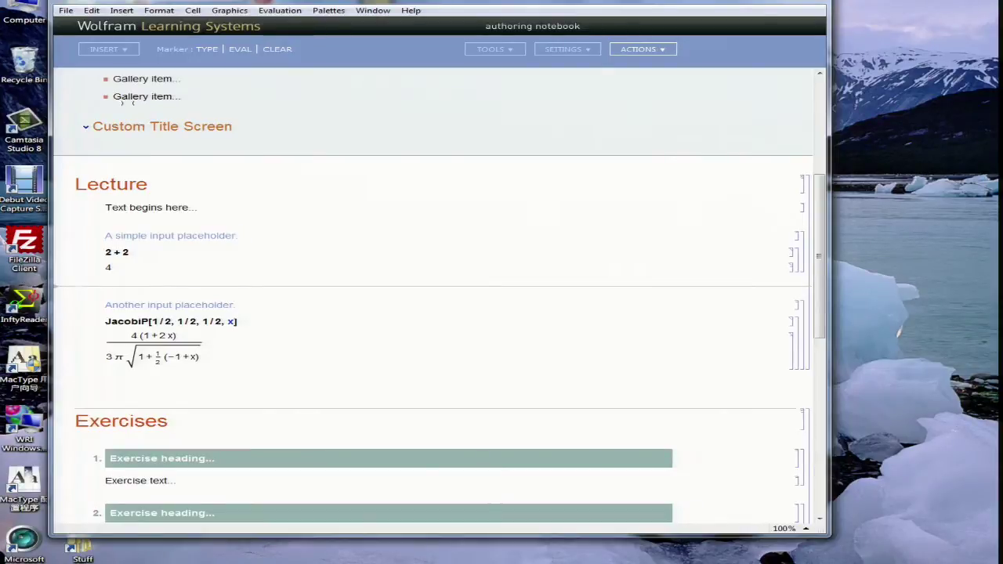
{"action": "left_click", "coordinate": [124, 53]}
{"action": "left_click", "coordinate": [120, 63]}
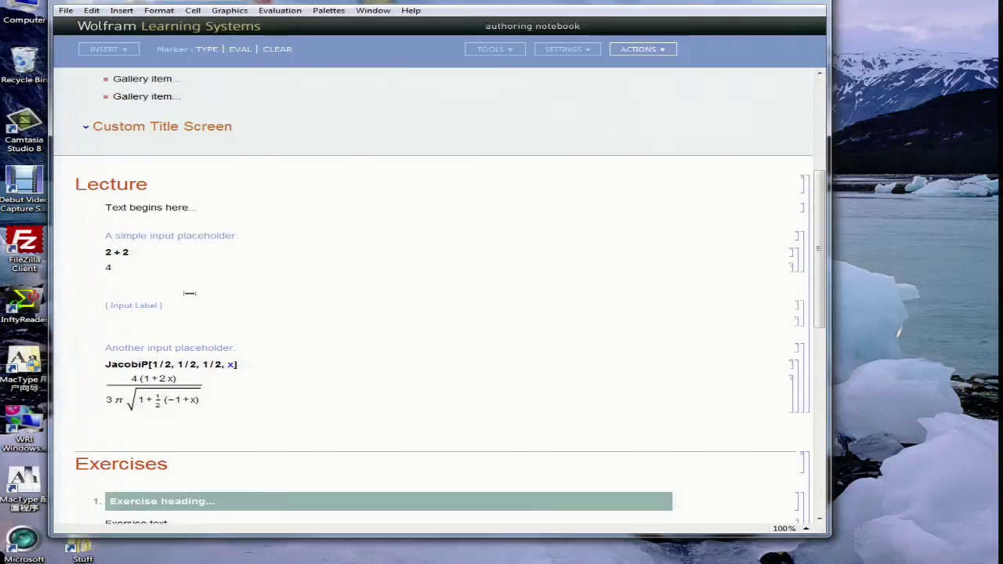
{"action": "type", "text": "sdfsdf"}
{"action": "double_click", "coordinate": [149, 305]}
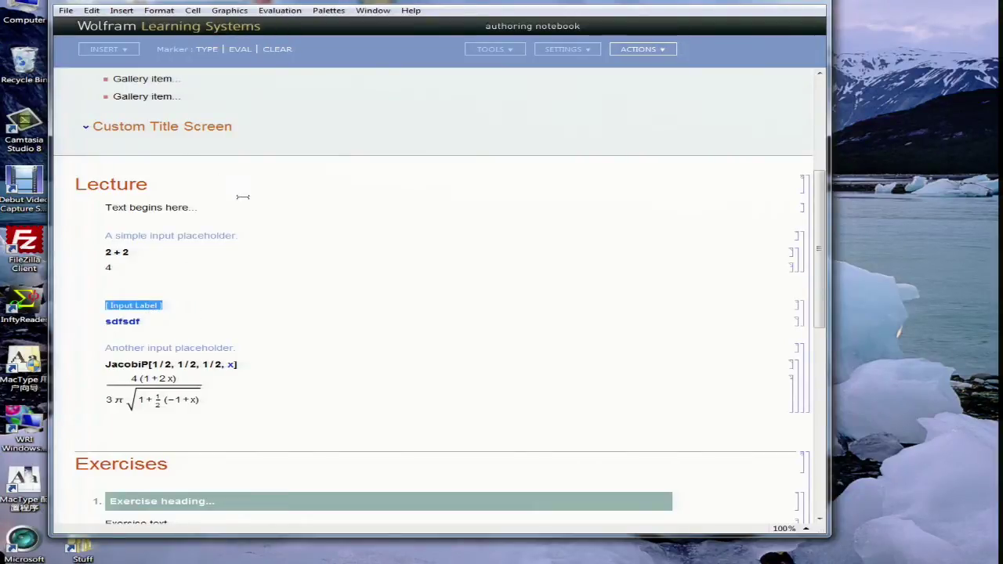
Step: Insert a Script Reading Note cell below the new input cell
{"action": "left_click", "coordinate": [139, 330]}
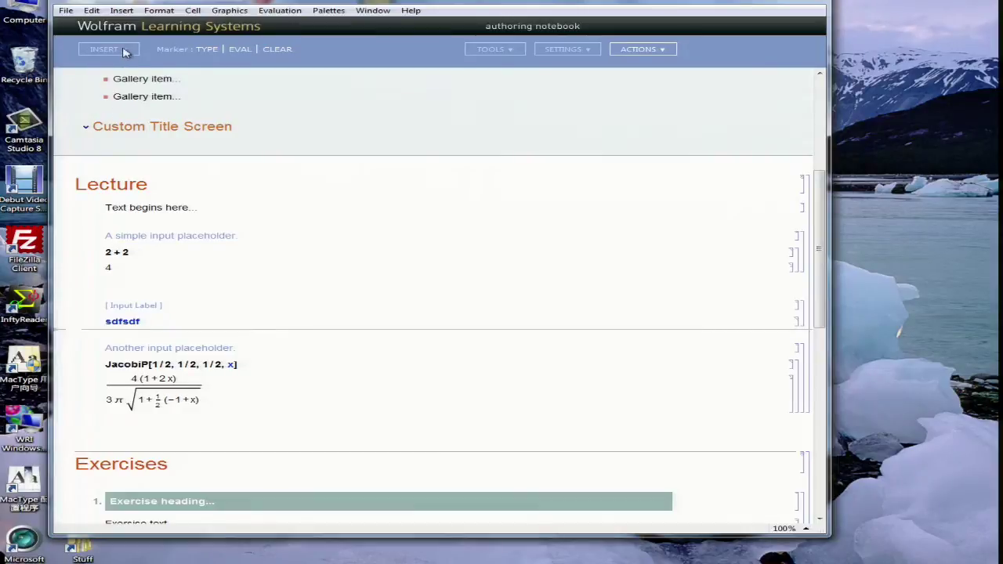
{"action": "left_click", "coordinate": [128, 49]}
{"action": "left_click", "coordinate": [117, 72]}
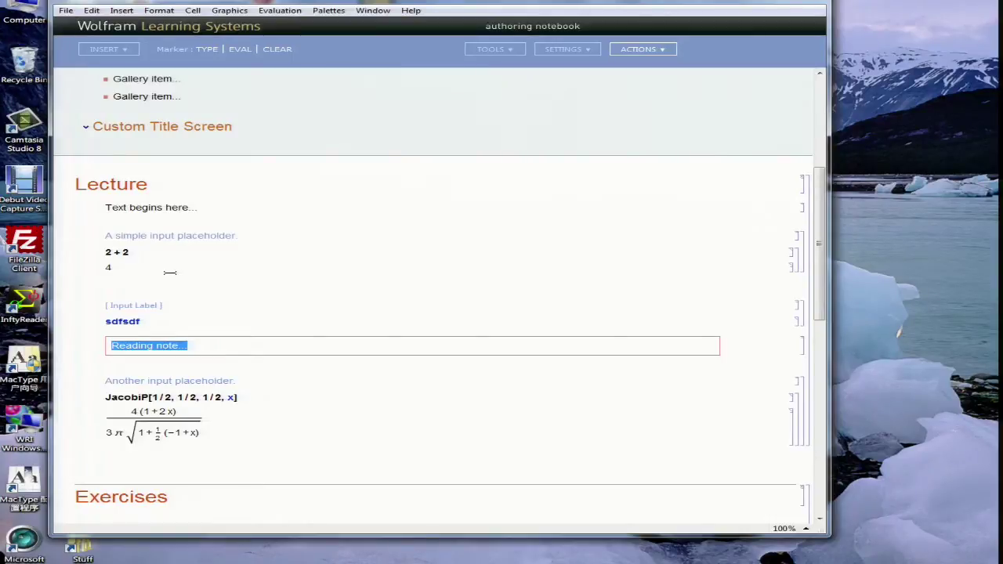
{"action": "left_click", "coordinate": [156, 366]}
Step: Insert a four-answer Checkpoint below the reading note with answer 3 marked correct
{"action": "left_click", "coordinate": [128, 50]}
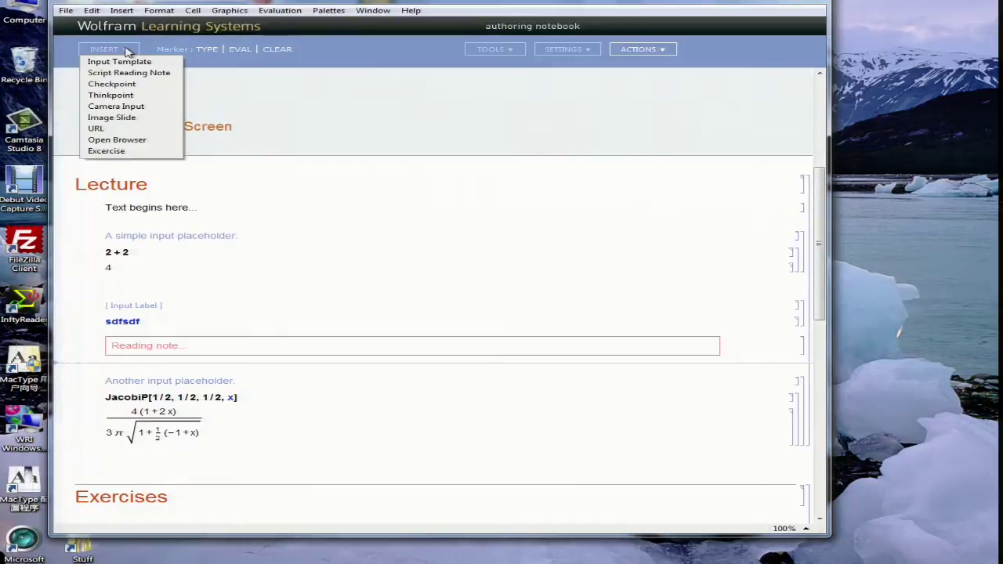
{"action": "left_click", "coordinate": [112, 84]}
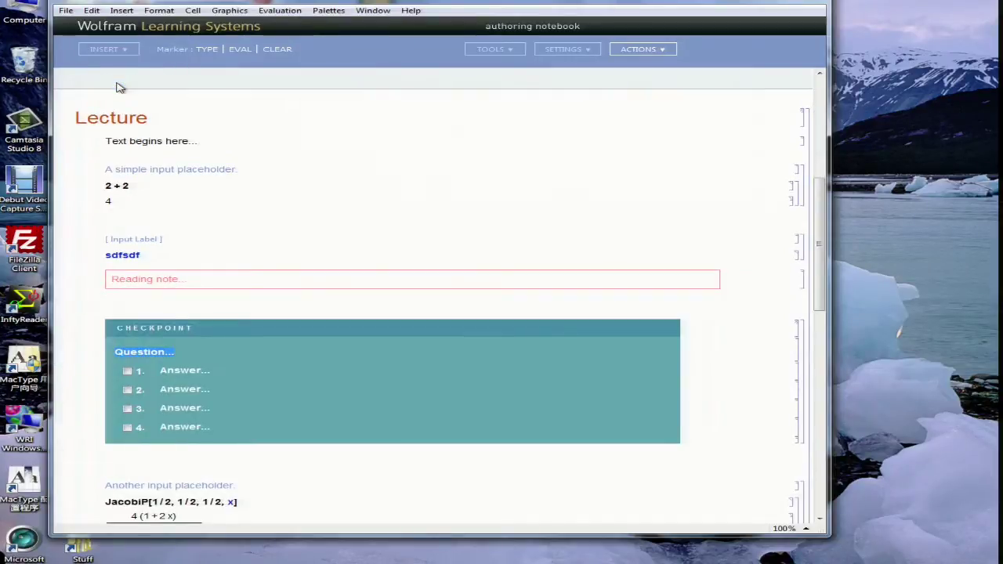
{"action": "left_click", "coordinate": [147, 459]}
{"action": "left_click", "coordinate": [127, 409]}
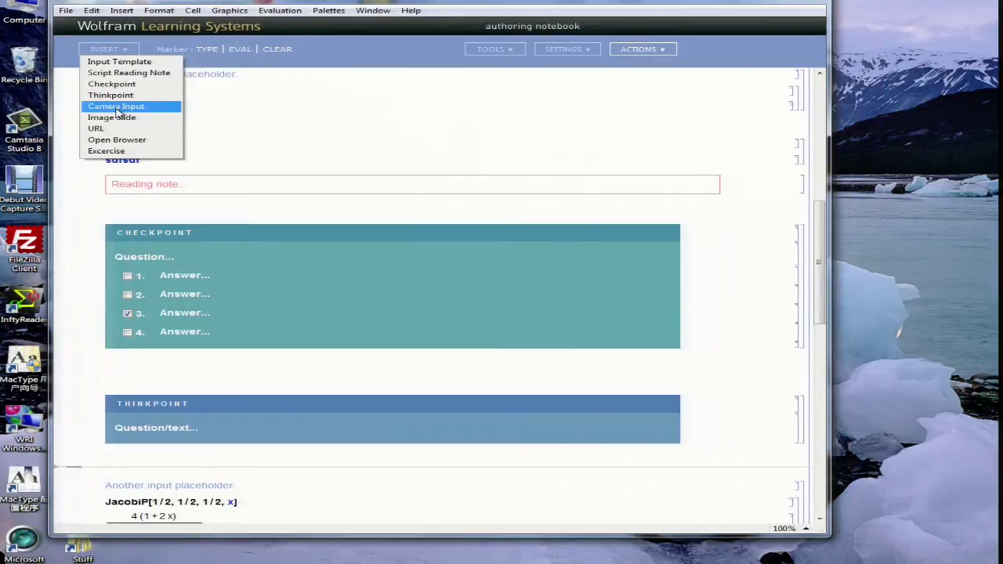
Step: Insert an Image Slide with default custom slide settings, a placeholder picture and slide note
{"action": "left_click", "coordinate": [125, 117]}
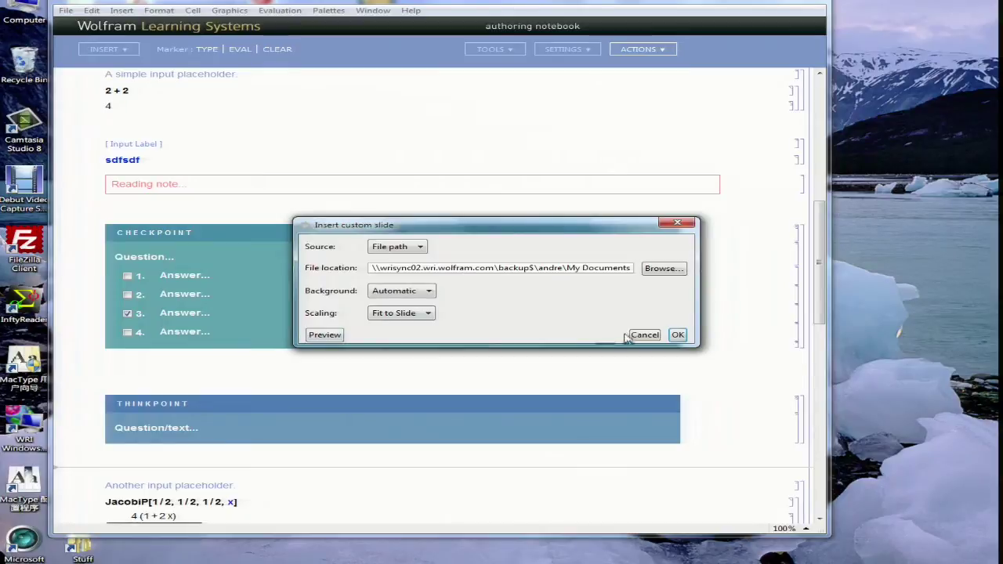
{"action": "left_click", "coordinate": [678, 335]}
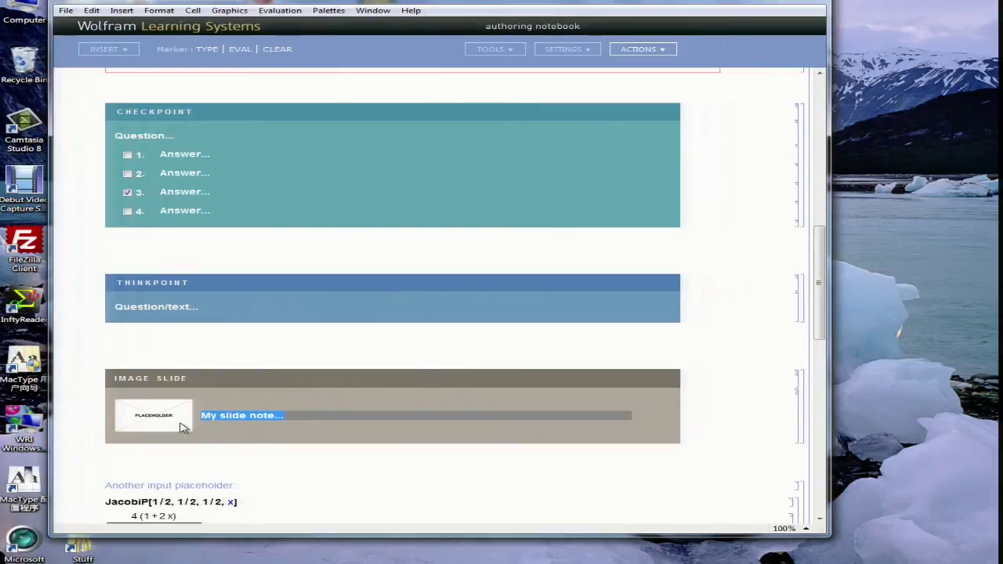
{"action": "left_click", "coordinate": [105, 50]}
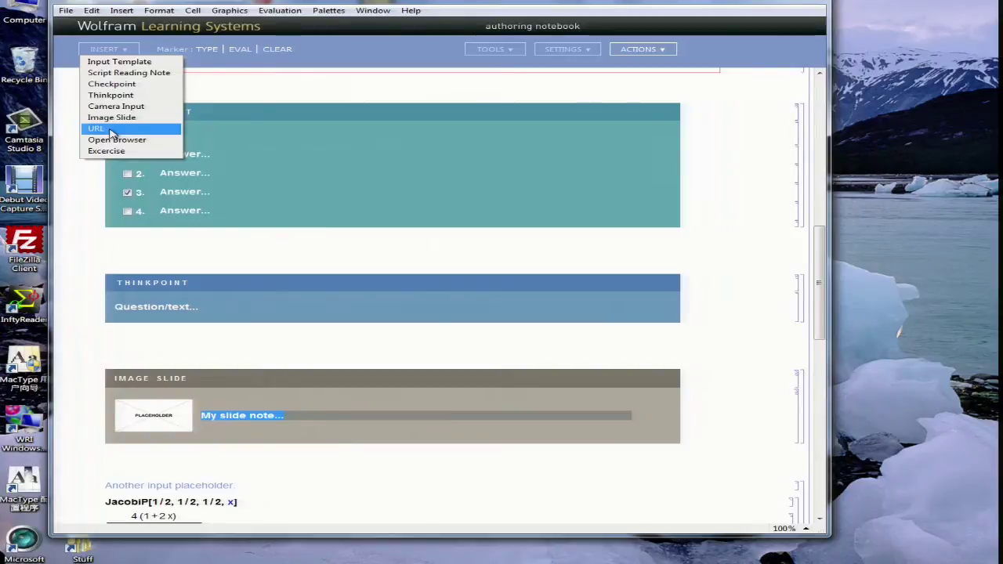
{"action": "left_click", "coordinate": [143, 458]}
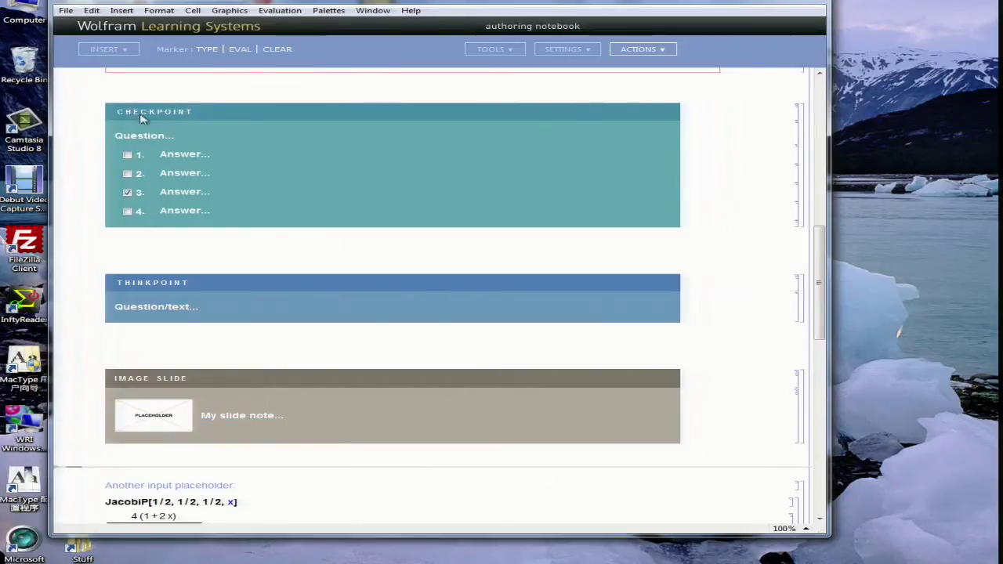
Step: Insert a URL cell below the image slide
{"action": "left_click", "coordinate": [128, 48]}
{"action": "left_click", "coordinate": [111, 130]}
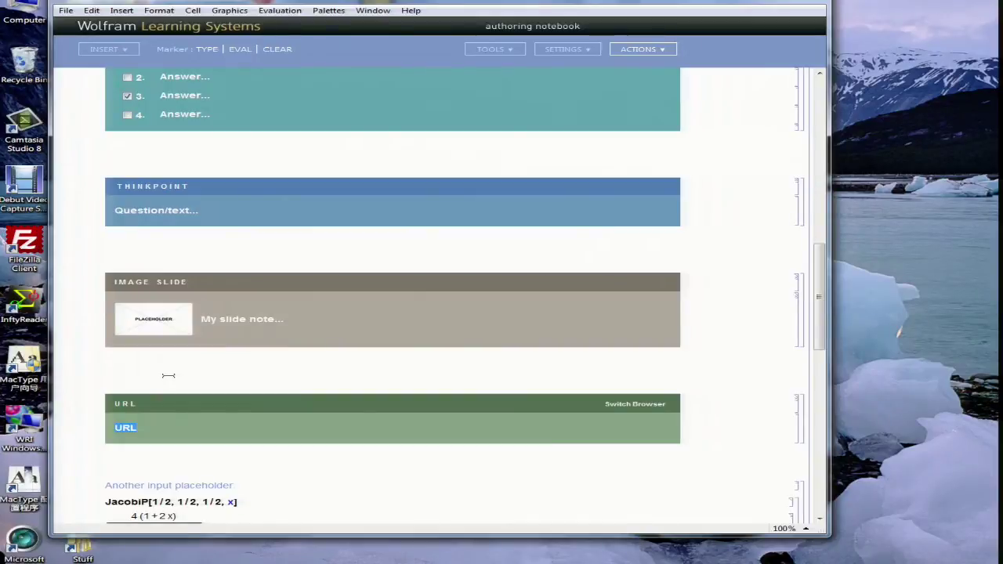
{"action": "left_click", "coordinate": [172, 468]}
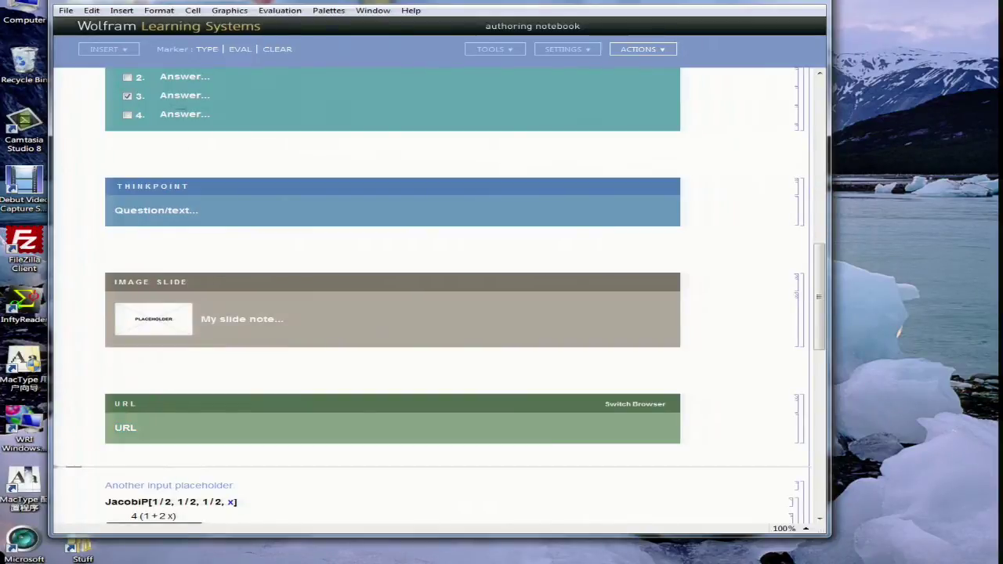
Step: Add an Open Browser cell and switch its browser to Firefox
{"action": "left_click", "coordinate": [119, 53]}
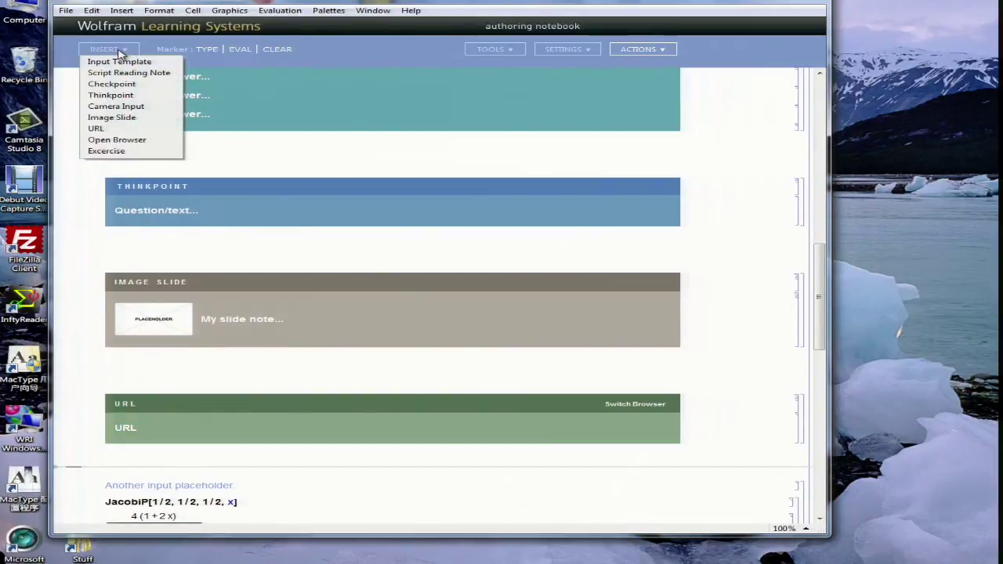
{"action": "left_click", "coordinate": [121, 140]}
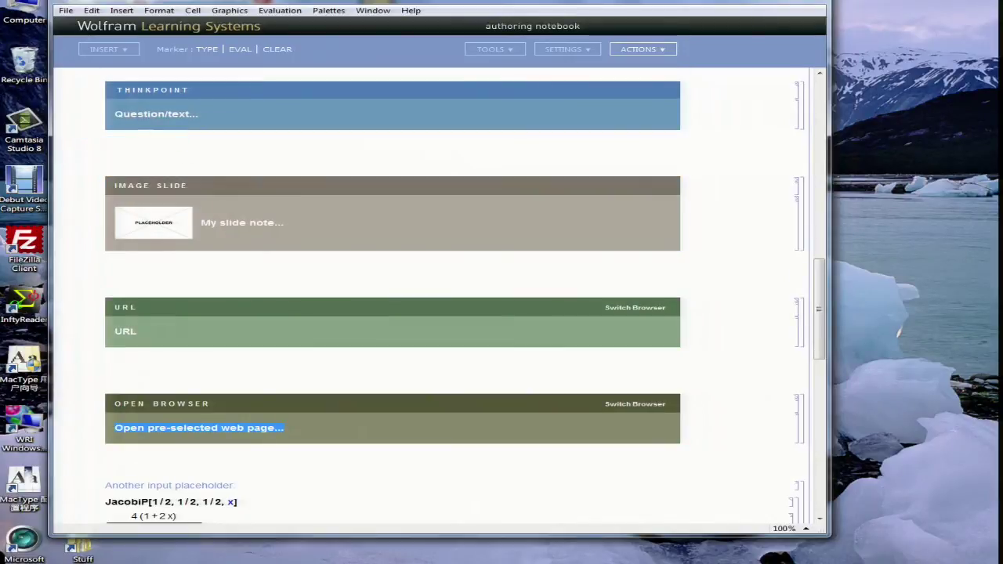
{"action": "left_click", "coordinate": [621, 406]}
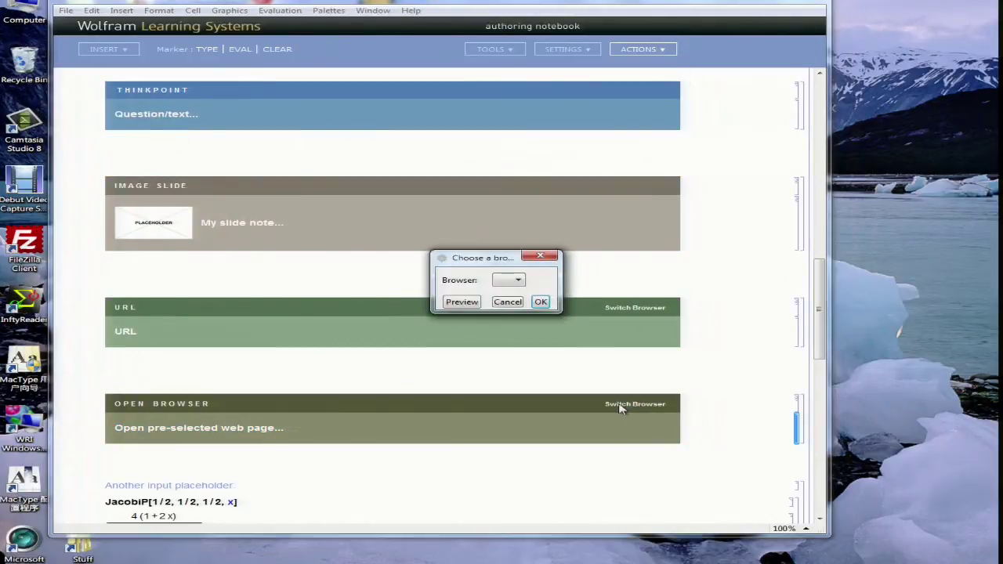
{"action": "left_click", "coordinate": [509, 280]}
{"action": "left_click", "coordinate": [510, 304]}
{"action": "left_click", "coordinate": [544, 306]}
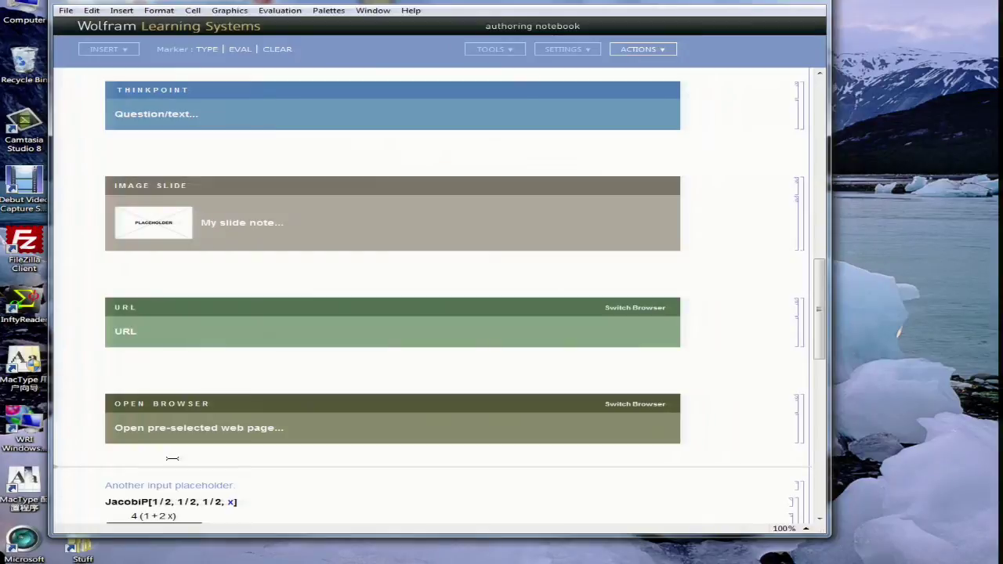
{"action": "left_click", "coordinate": [124, 50]}
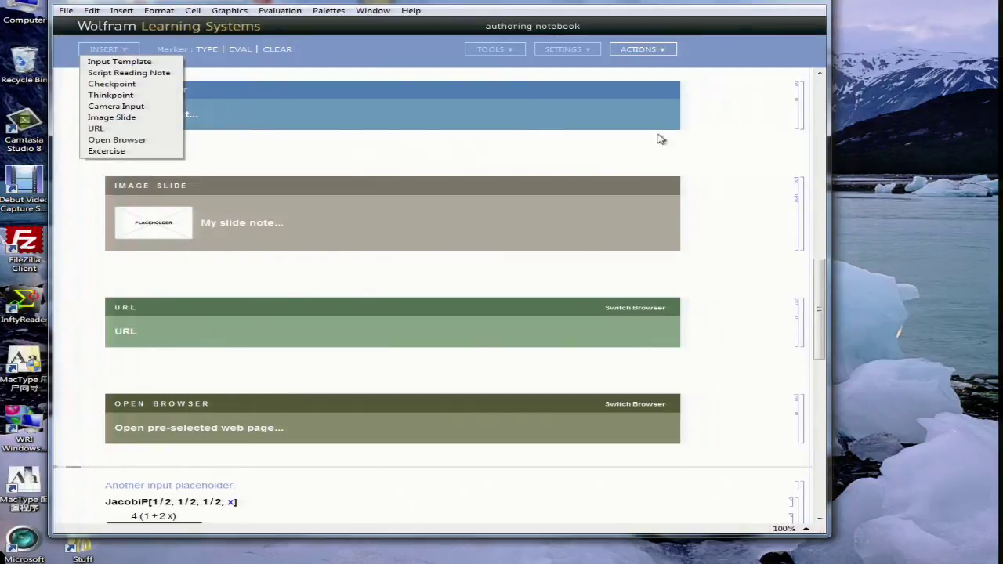
Step: Dismiss the insert list and create a fresh notebook from the Lecture template
{"action": "left_click", "coordinate": [734, 154]}
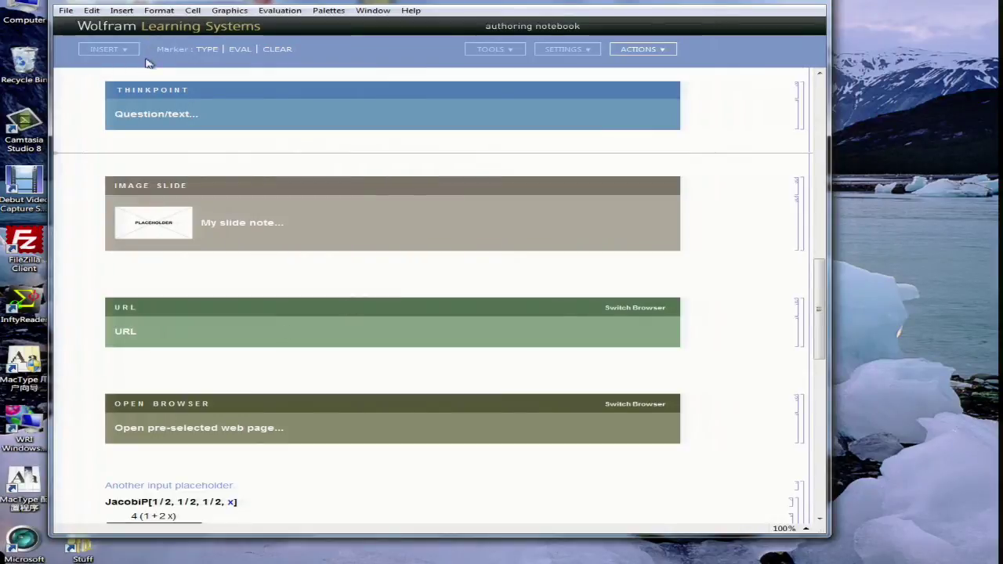
{"action": "left_click", "coordinate": [66, 10]}
{"action": "mouse_move", "coordinate": [92, 27]}
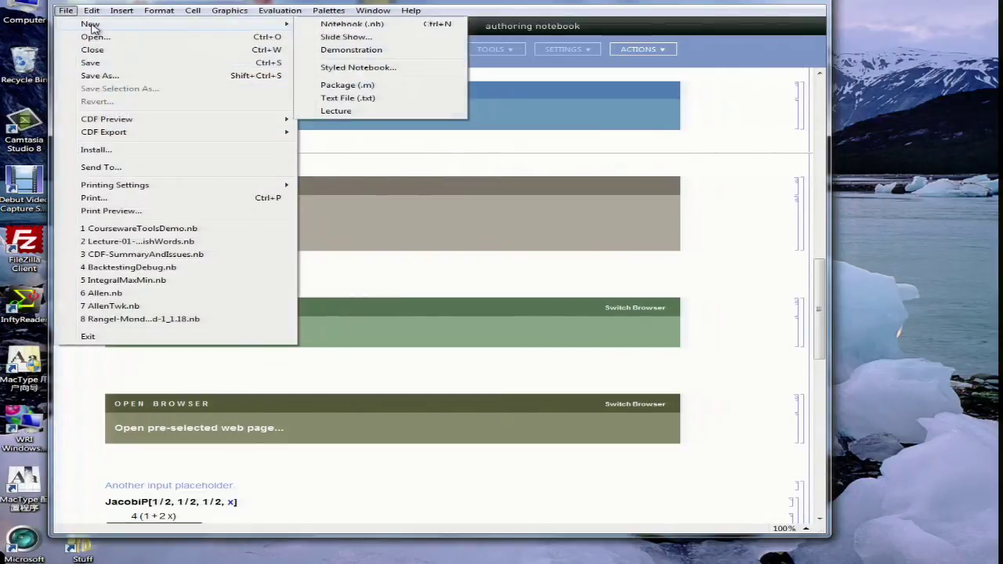
{"action": "left_click", "coordinate": [337, 111]}
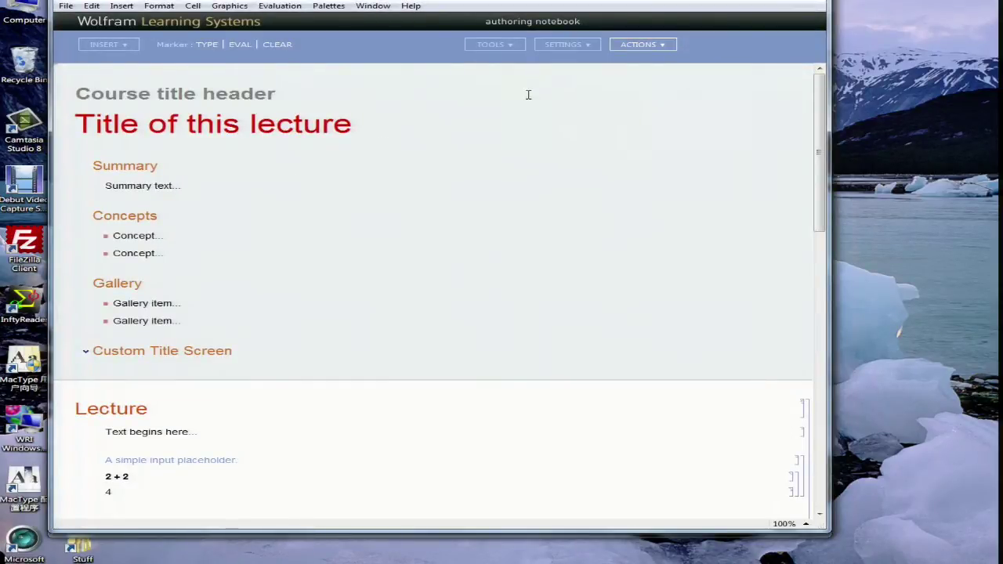
Step: Generate the recording configuration, then move the Courseware Controls palette and Script window left
{"action": "left_click", "coordinate": [649, 45]}
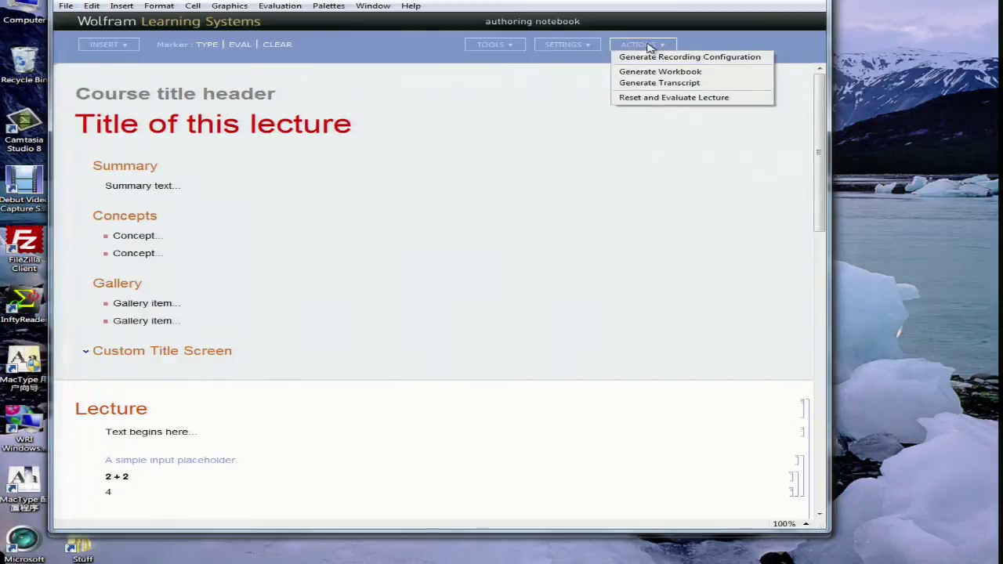
{"action": "left_click", "coordinate": [647, 59]}
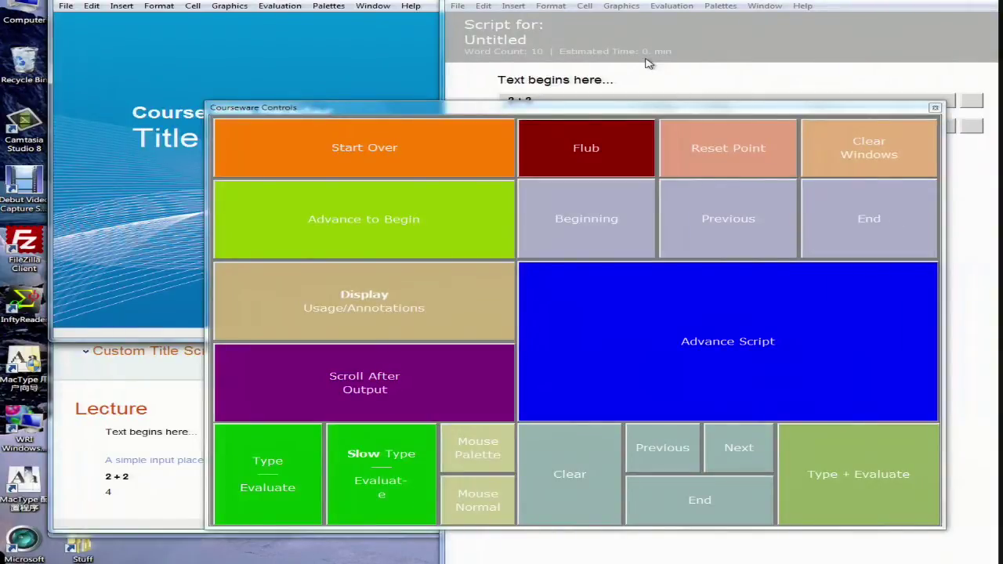
{"action": "left_click_drag", "start_coordinate": [589, 107], "coordinate": [437, 153]}
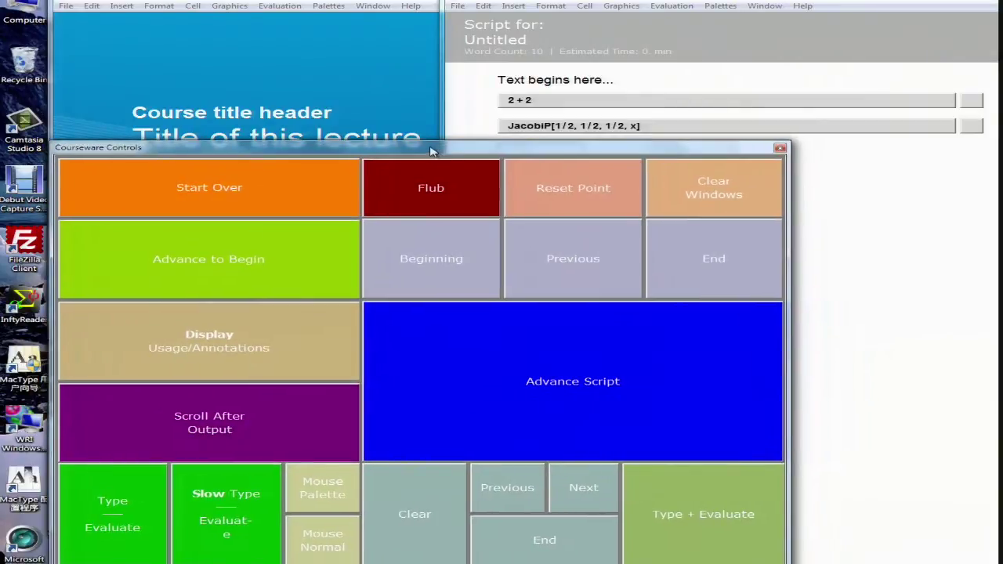
{"action": "left_click", "coordinate": [538, 3]}
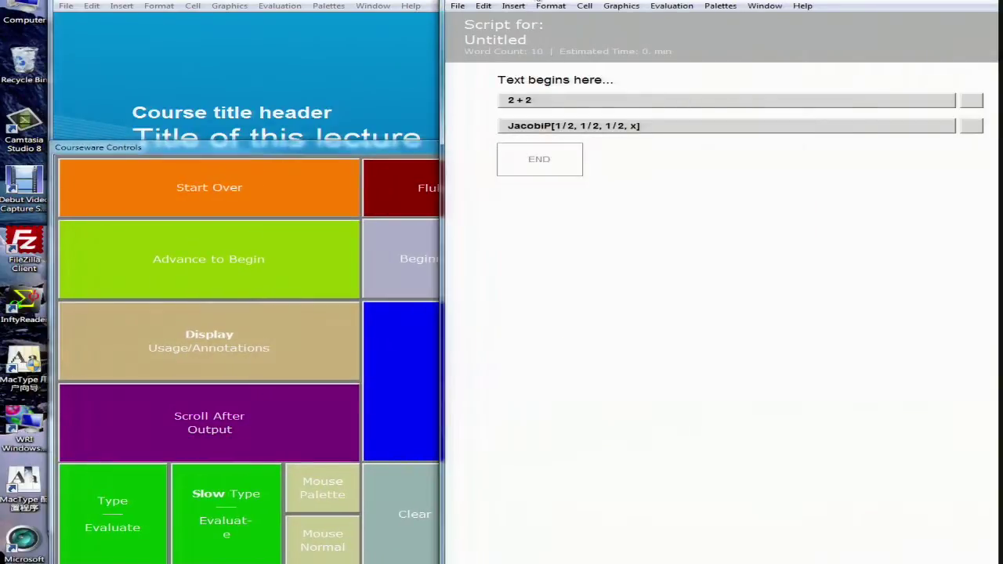
{"action": "left_click_drag", "start_coordinate": [538, 2], "coordinate": [455, 1]}
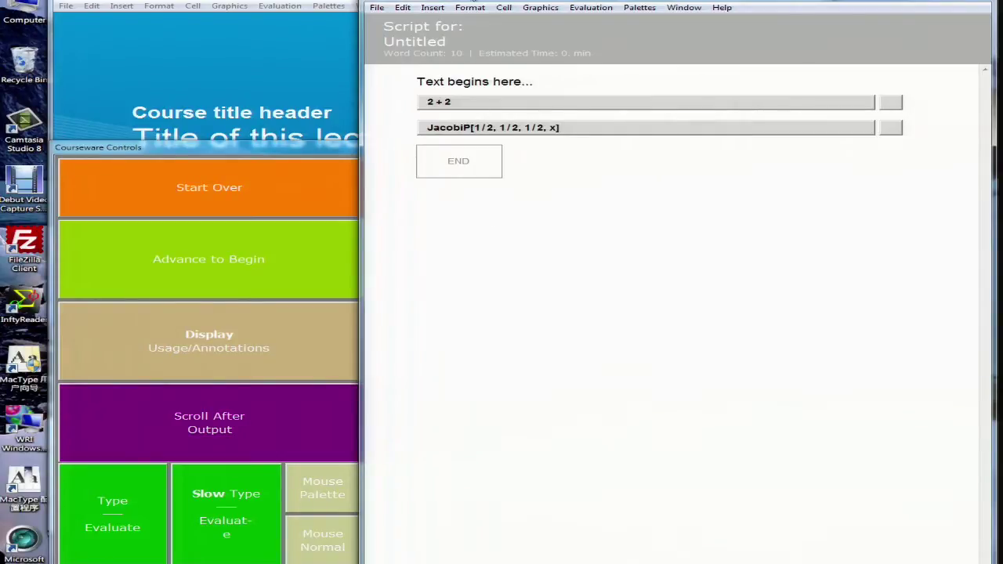
Step: Move the Script window to the right and the controls lower, revealing the full 'Title of this lecture' slide
{"action": "left_click", "coordinate": [374, 6]}
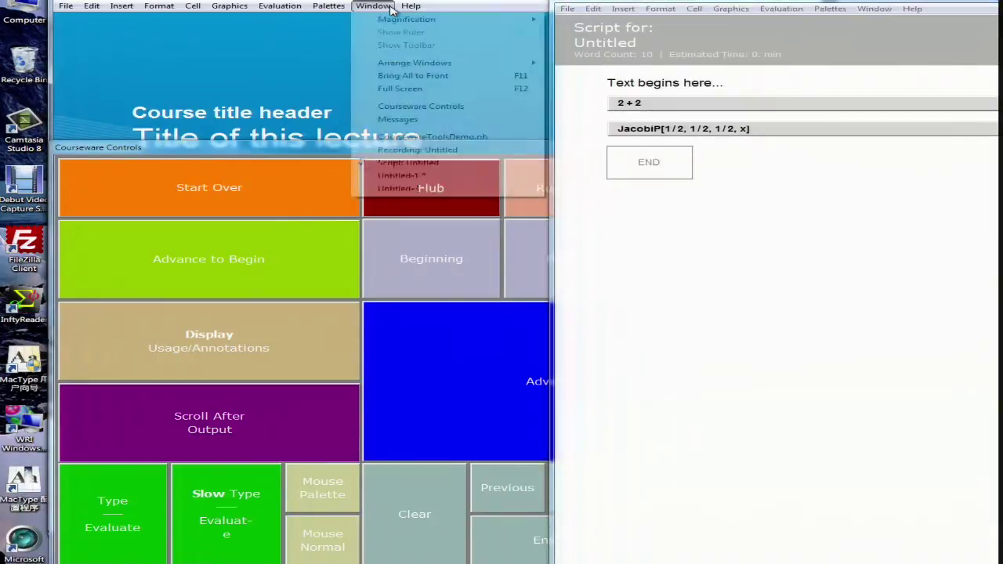
{"action": "left_click_drag", "start_coordinate": [729, 2], "coordinate": [774, 2]}
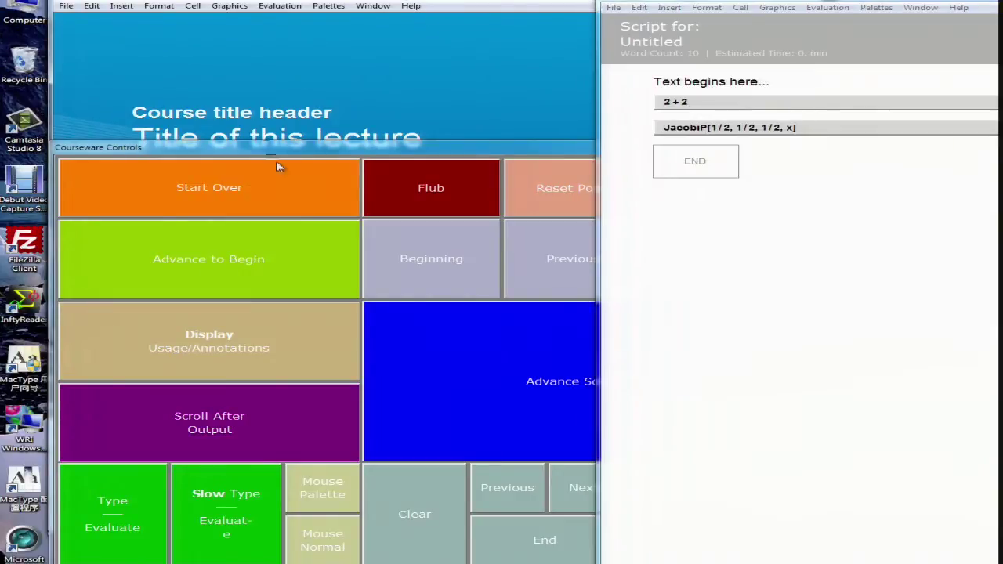
{"action": "left_click_drag", "start_coordinate": [279, 149], "coordinate": [340, 375]}
{"action": "left_click_drag", "start_coordinate": [635, 8], "coordinate": [882, 97]}
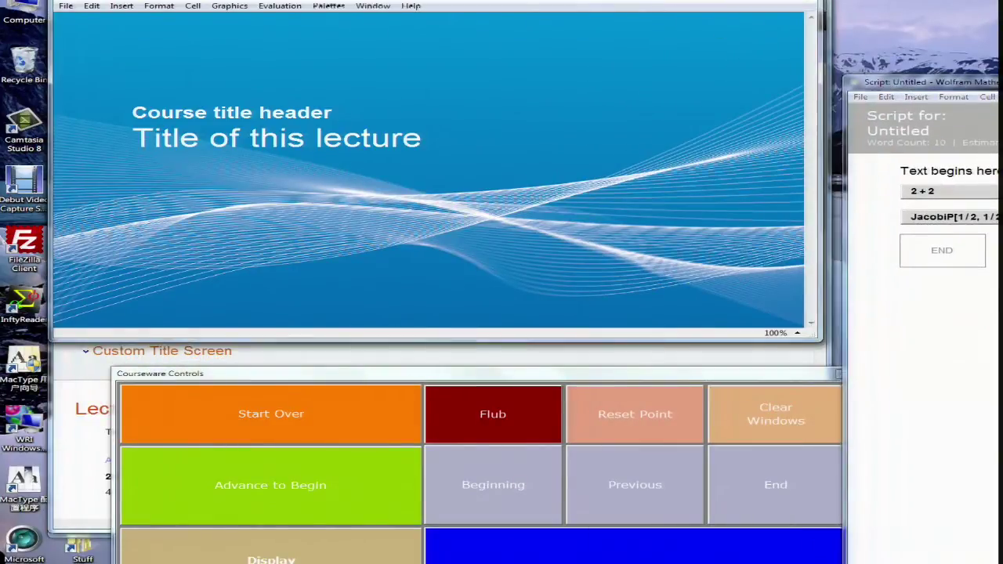
{"action": "left_click_drag", "start_coordinate": [507, 0], "coordinate": [506, 1]}
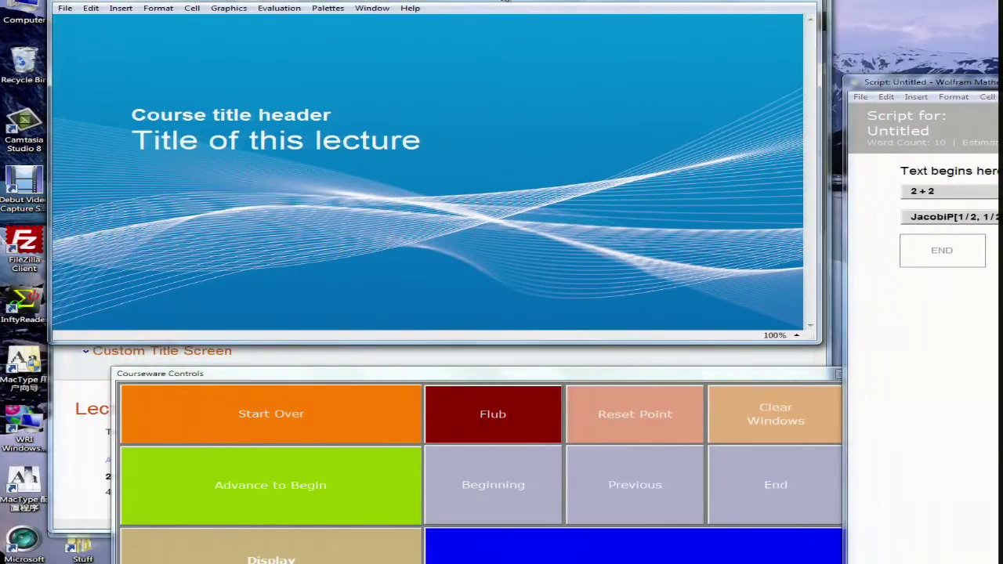
{"action": "left_click_drag", "start_coordinate": [506, 1], "coordinate": [530, 68]}
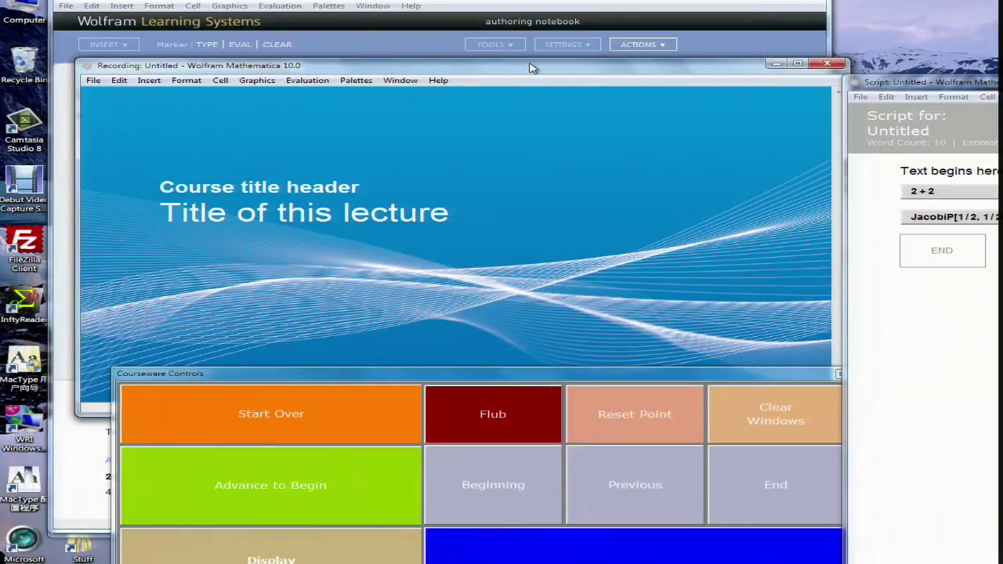
{"action": "left_click_drag", "start_coordinate": [286, 375], "coordinate": [259, 433]}
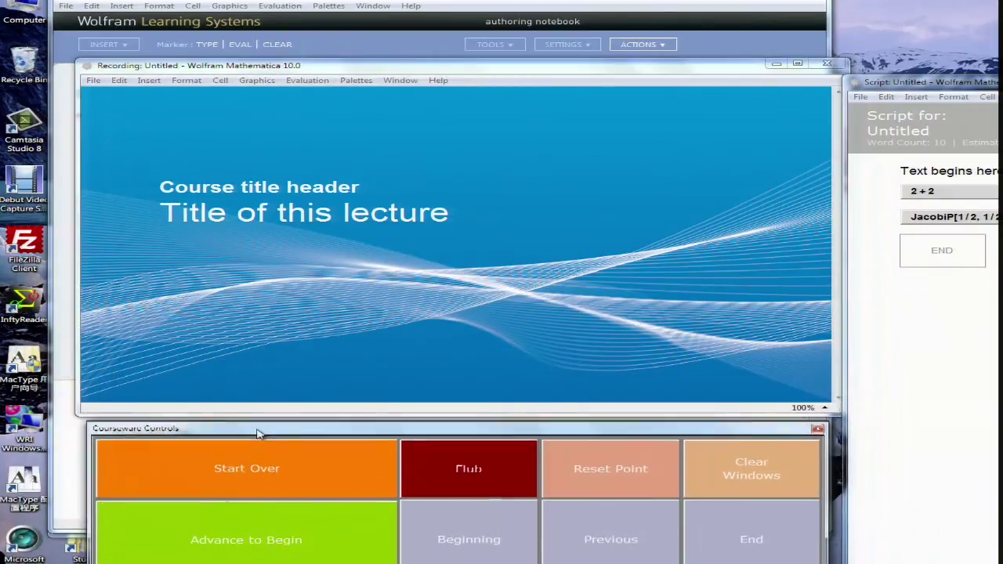
Step: Raise the Courseware Controls palette over the title slide so every recording button shows
{"action": "left_click", "coordinate": [874, 96]}
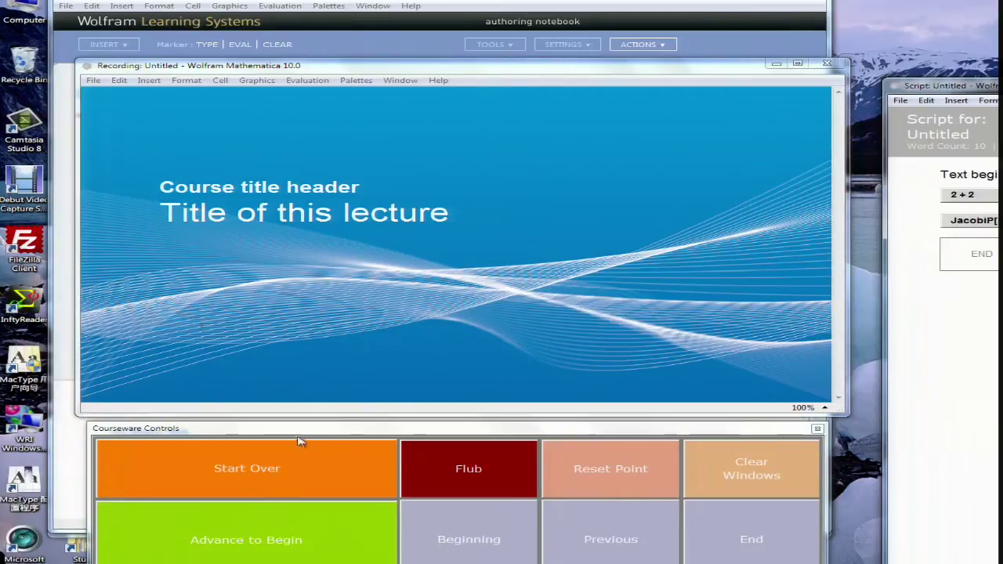
{"action": "left_click_drag", "start_coordinate": [295, 433], "coordinate": [396, 115]}
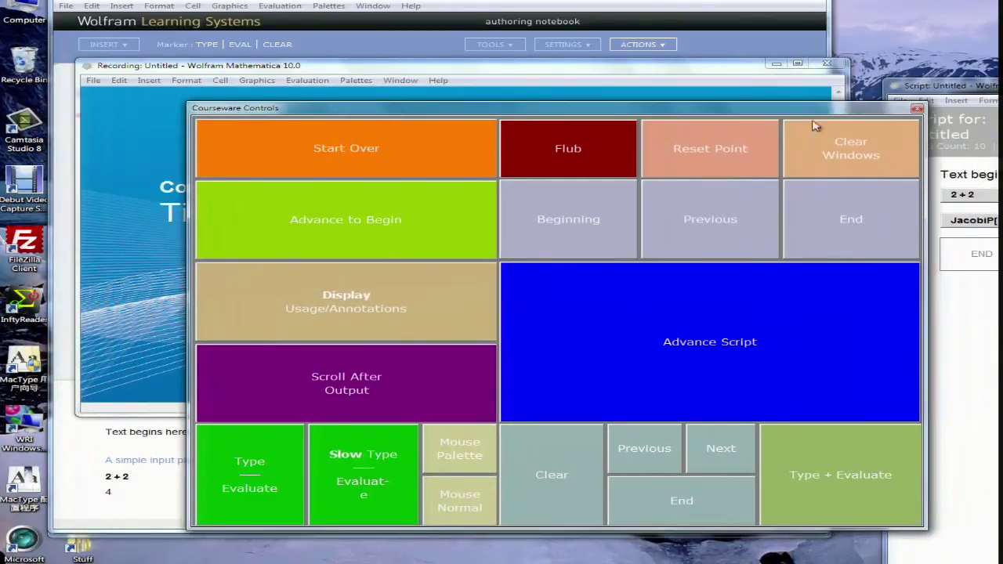
Step: Nudge the Courseware Controls palette up and left, clear of the title slide
{"action": "left_click_drag", "start_coordinate": [855, 113], "coordinate": [832, 62]}
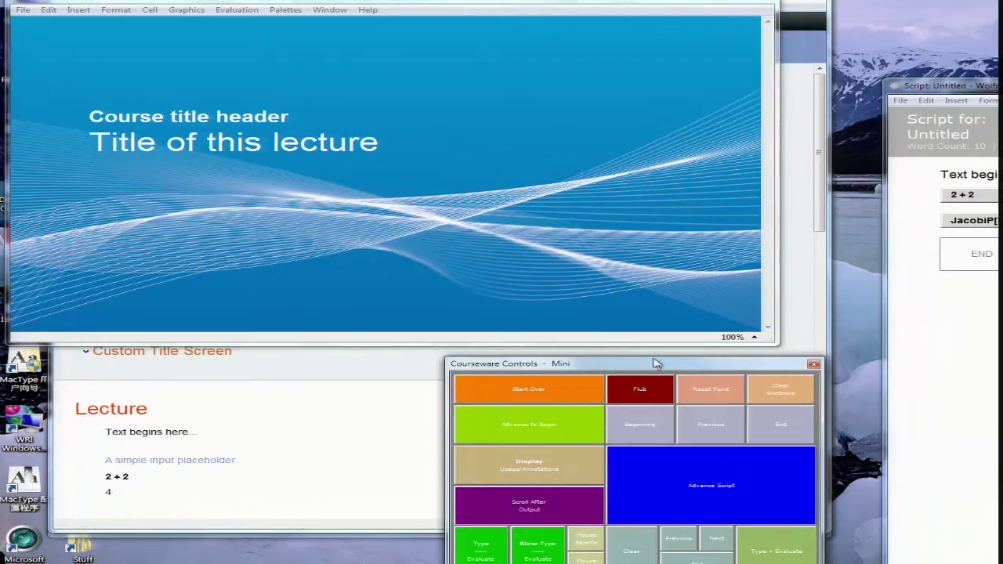
Step: Use Advance to Begin to clear the title slide and leave a blank recording page
{"action": "left_click", "coordinate": [546, 426]}
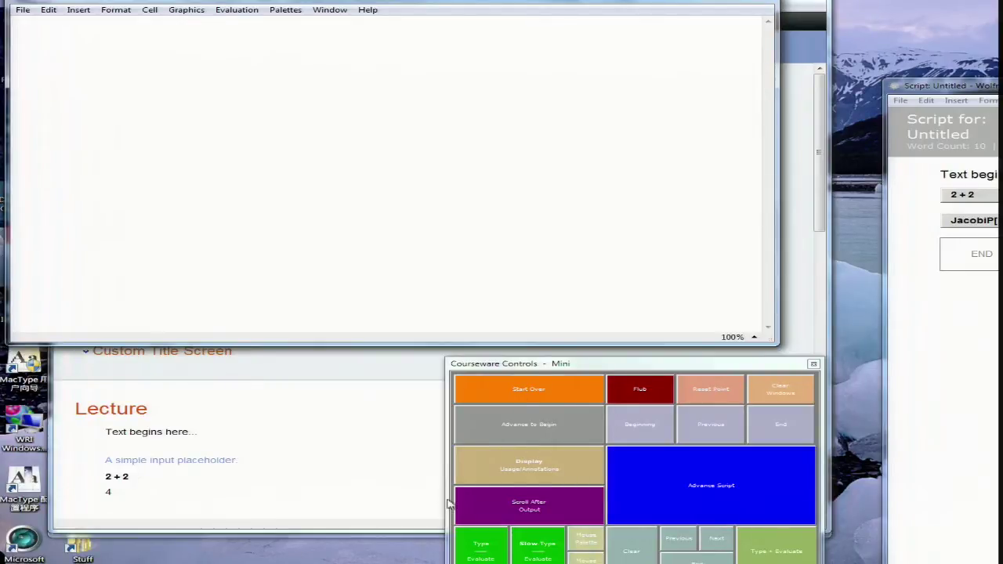
Step: Run the first scripted input 2 + 2 from the Courseware Controls, giving output 4
{"action": "left_click", "coordinate": [487, 557]}
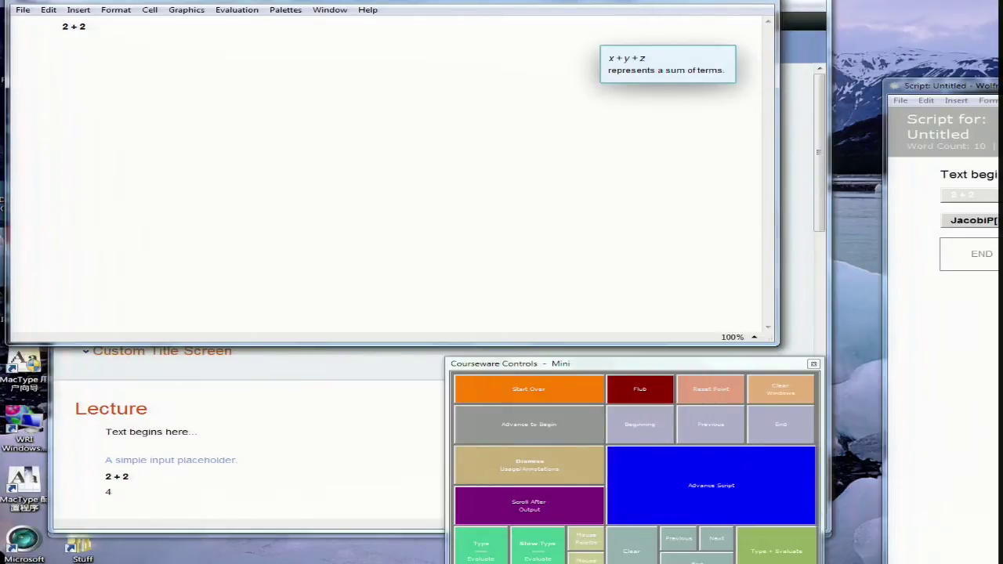
{"action": "left_click", "coordinate": [480, 549]}
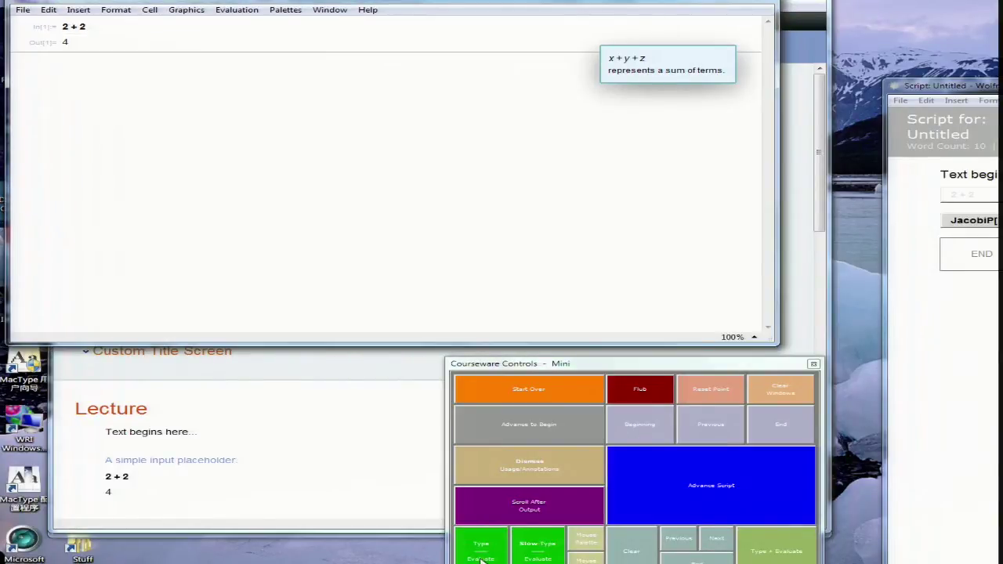
Step: Type and evaluate JacobiP[1/2, 1/2, 1/2, x], then dismiss its usage note
{"action": "left_click", "coordinate": [480, 560]}
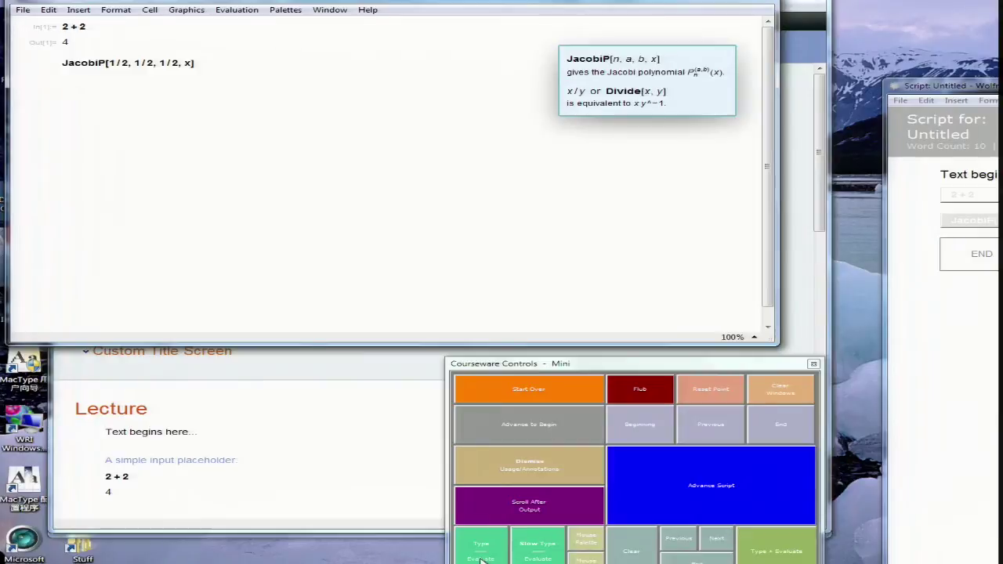
{"action": "left_click", "coordinate": [495, 534]}
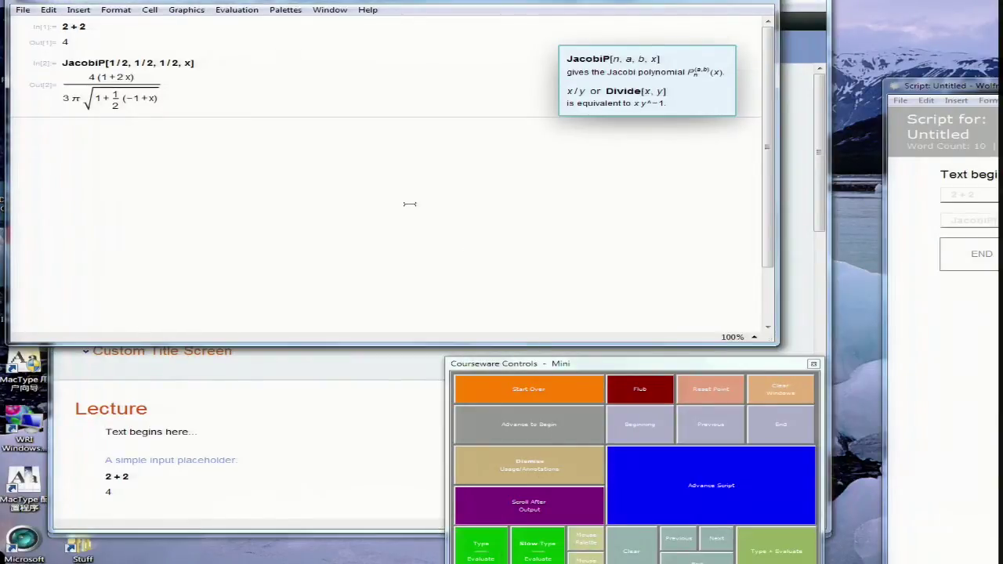
{"action": "left_click", "coordinate": [493, 558]}
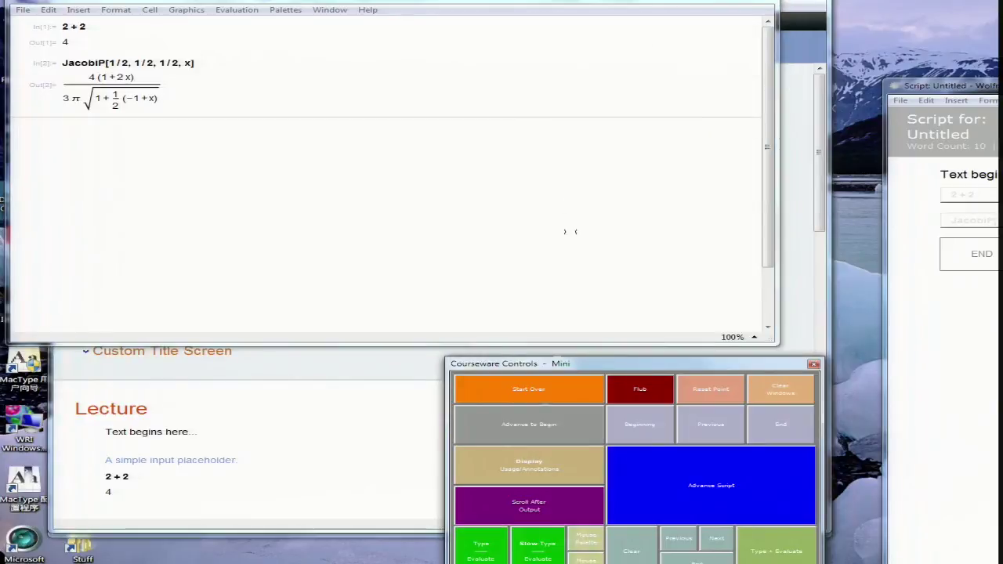
Step: Close the Recording notebook without saving, then move the Script window to the centre and close it
{"action": "left_click", "coordinate": [434, 390]}
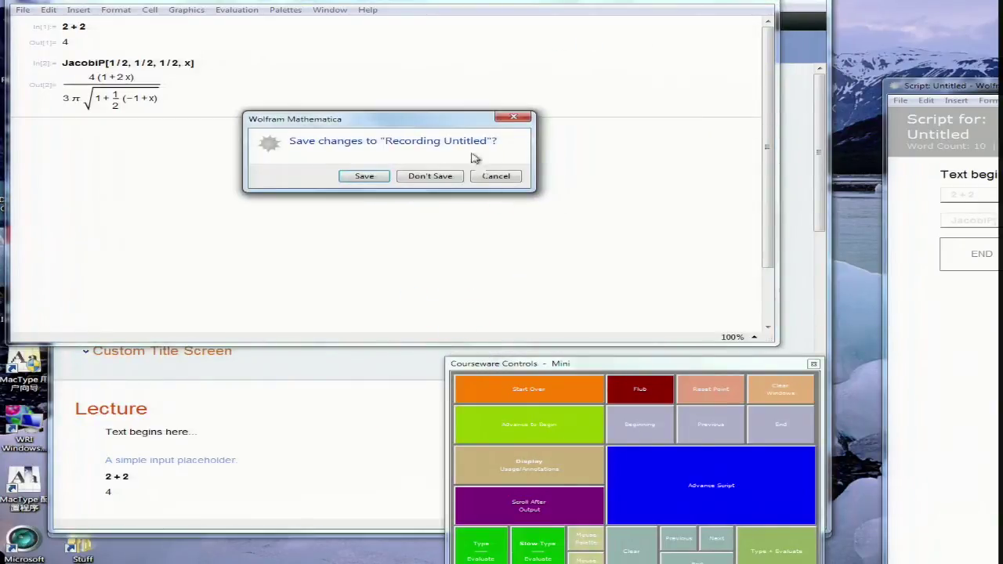
{"action": "left_click", "coordinate": [429, 175]}
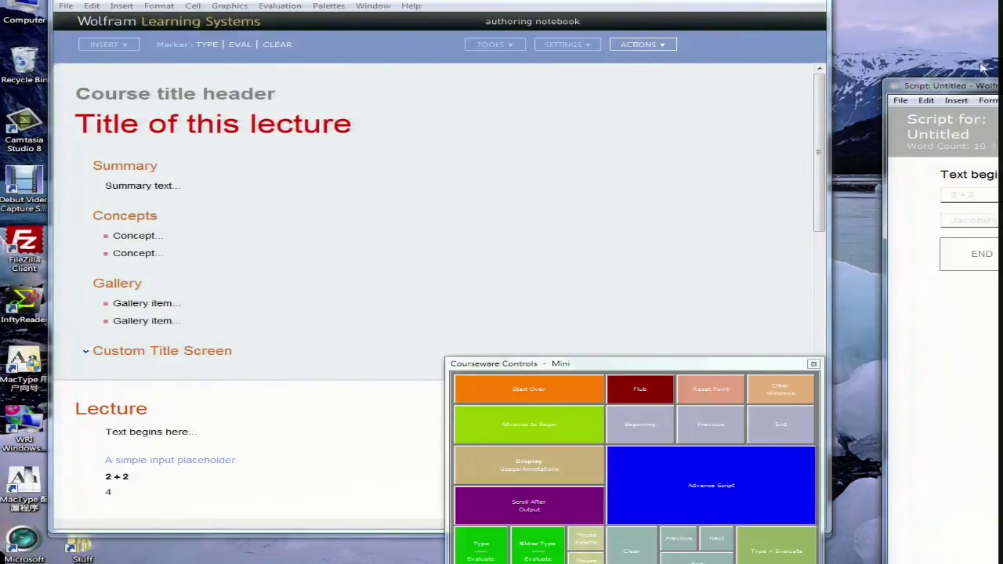
{"action": "left_click_drag", "start_coordinate": [966, 88], "coordinate": [301, 3]}
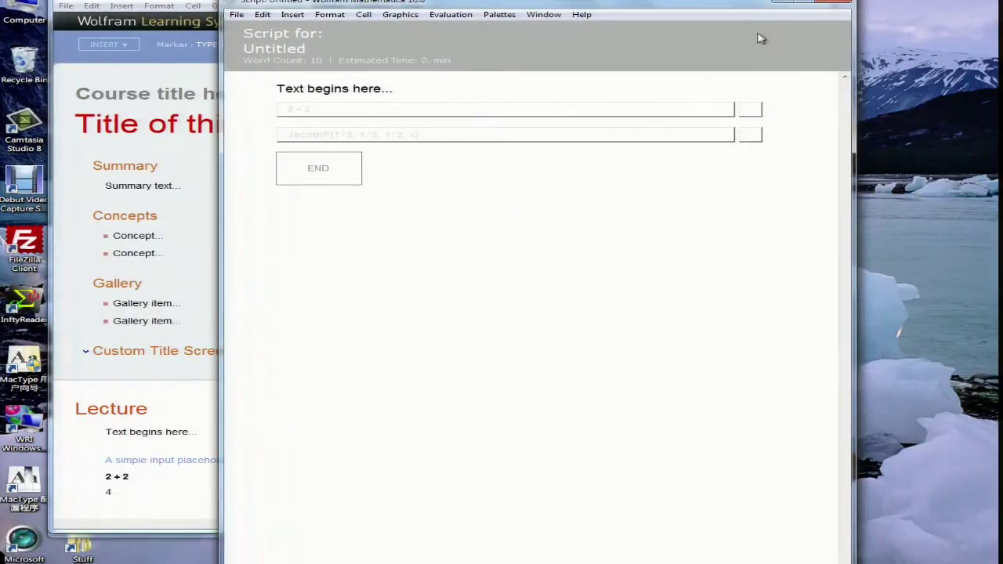
{"action": "left_click", "coordinate": [833, 4]}
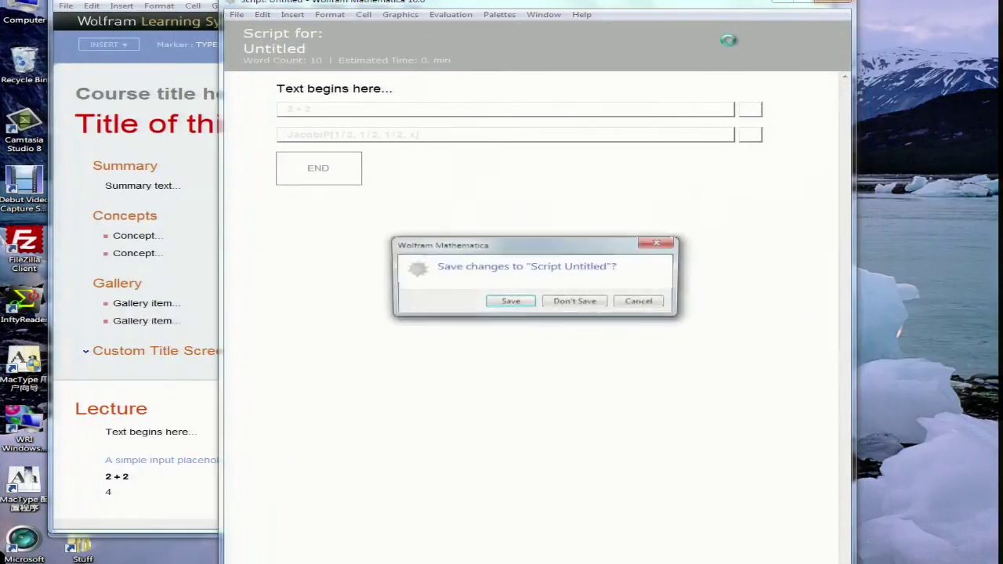
{"action": "left_click", "coordinate": [560, 304]}
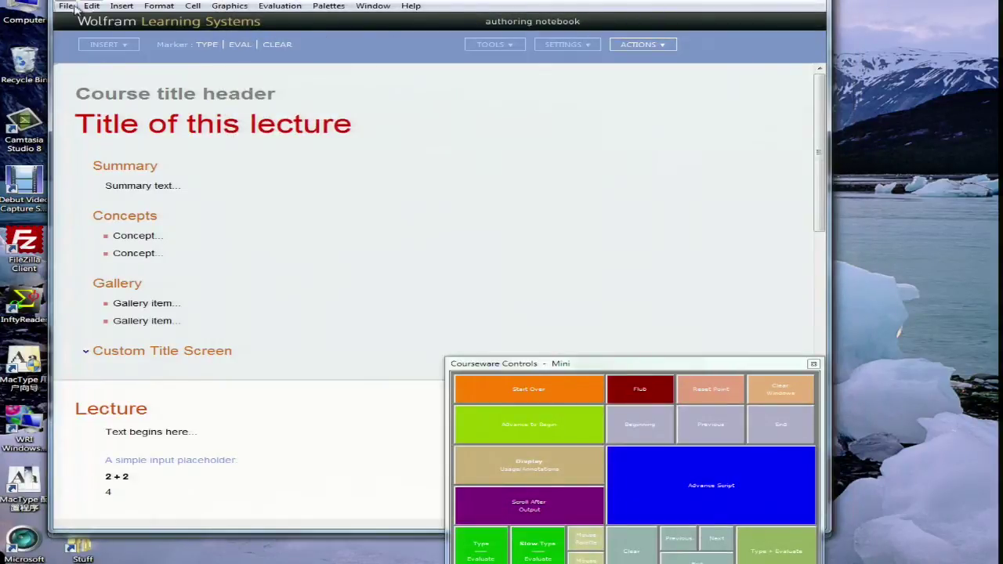
Step: Open the recent Lecture-01 'Data Science on the Words of English' notebook and enable its dynamic content
{"action": "left_click", "coordinate": [66, 5]}
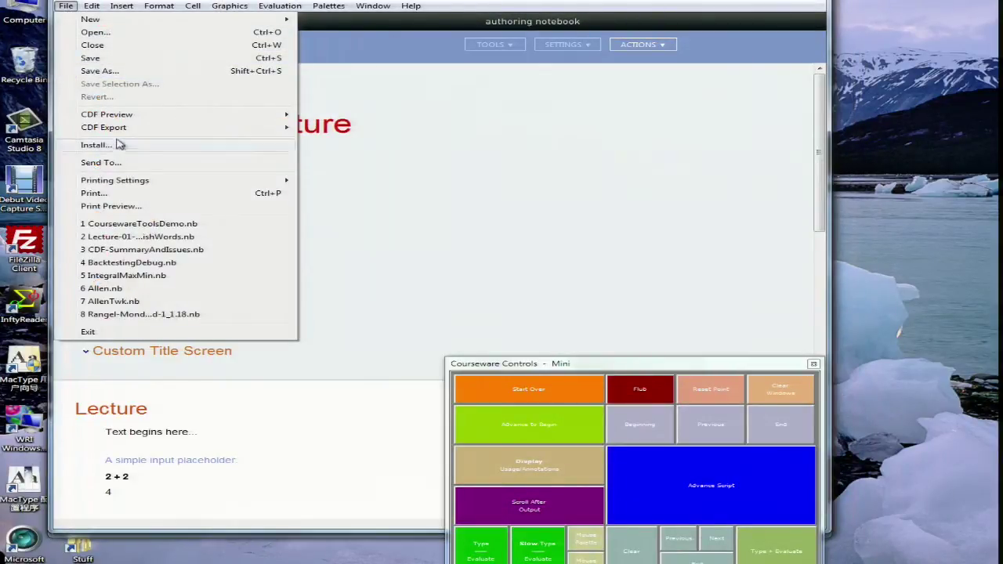
{"action": "left_click", "coordinate": [136, 236]}
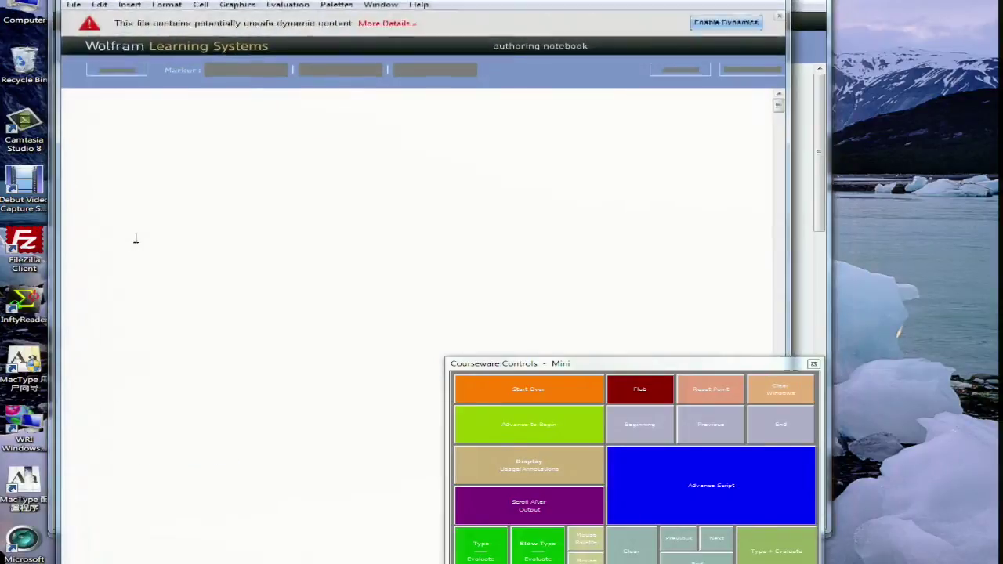
{"action": "left_click", "coordinate": [749, 21]}
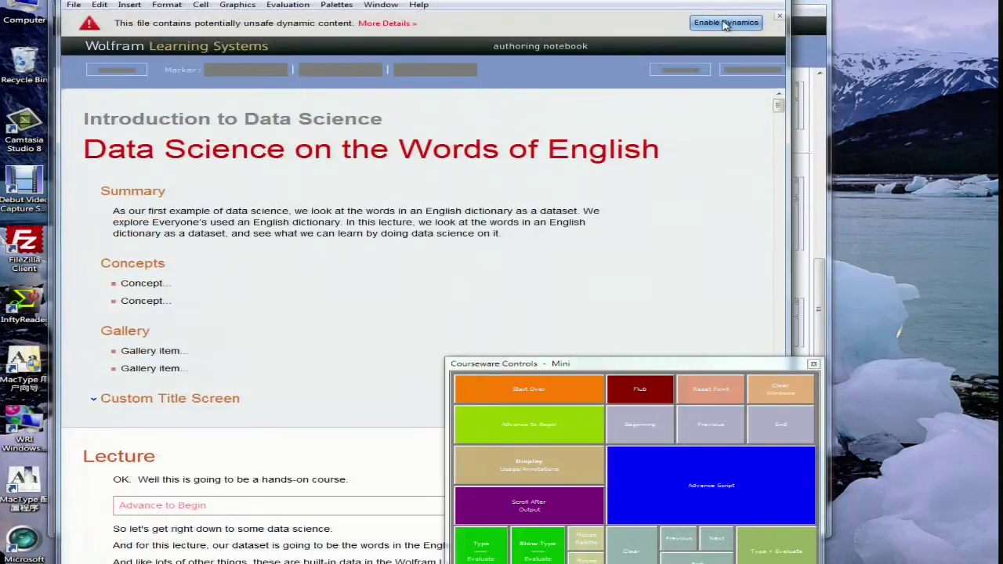
{"action": "left_click", "coordinate": [748, 21]}
Step: Close Untitled-1 without saving and move the controls palette off the lecture text
{"action": "left_click", "coordinate": [823, 3]}
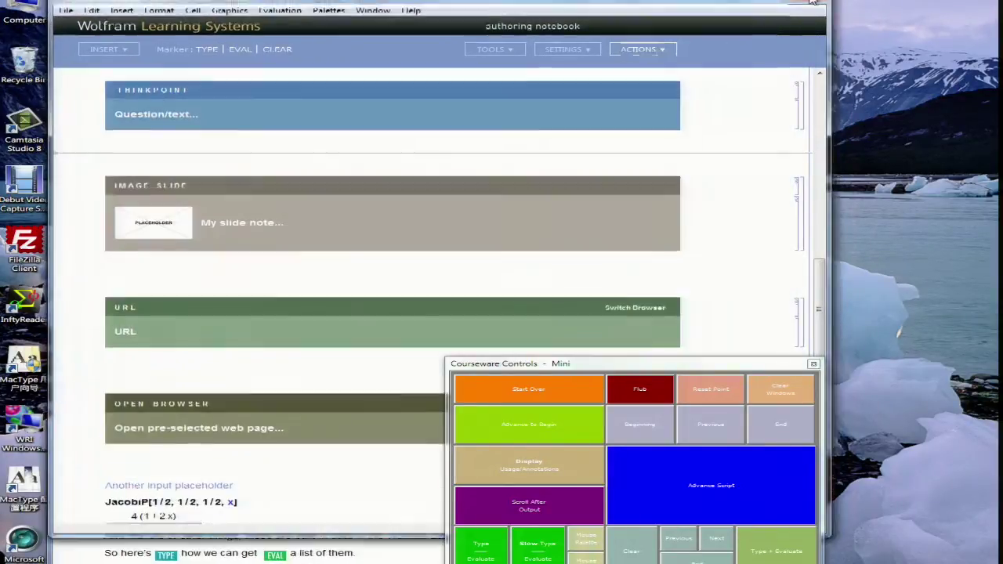
{"action": "left_click", "coordinate": [483, 273]}
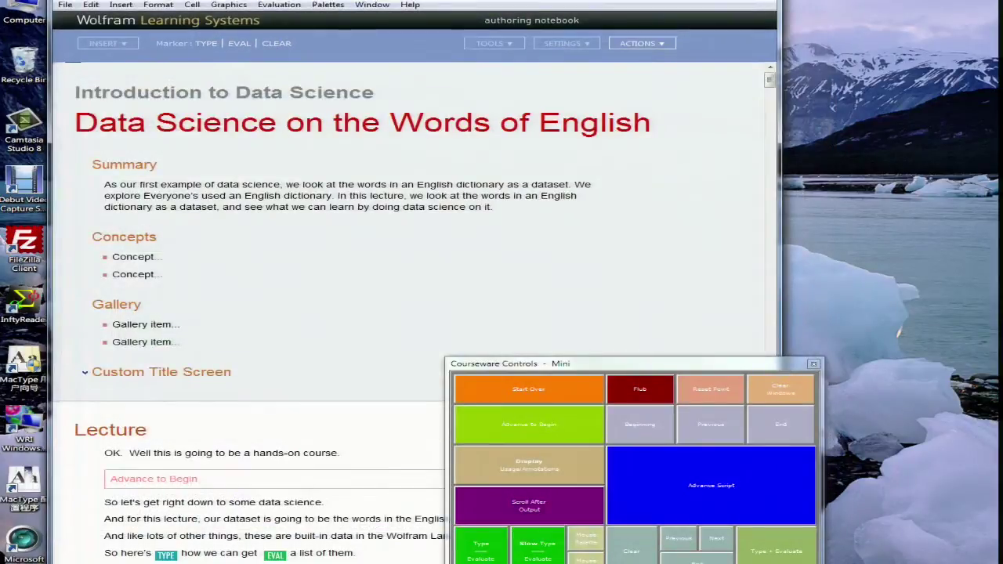
{"action": "left_click_drag", "start_coordinate": [515, 369], "coordinate": [872, 480]}
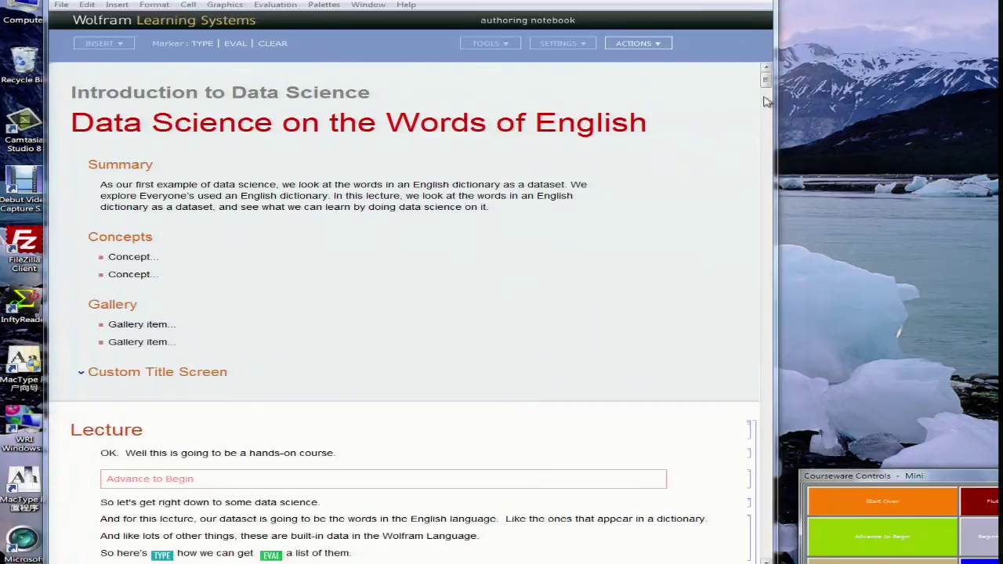
Step: Reposition the mini controls palette higher, then over the middle of the lecture notebook
{"action": "mouse_move", "coordinate": [766, 80]}
{"action": "left_mouse_down"}
{"action": "mouse_move", "coordinate": [768, 104]}
{"action": "mouse_move", "coordinate": [767, 86]}
{"action": "left_mouse_up"}
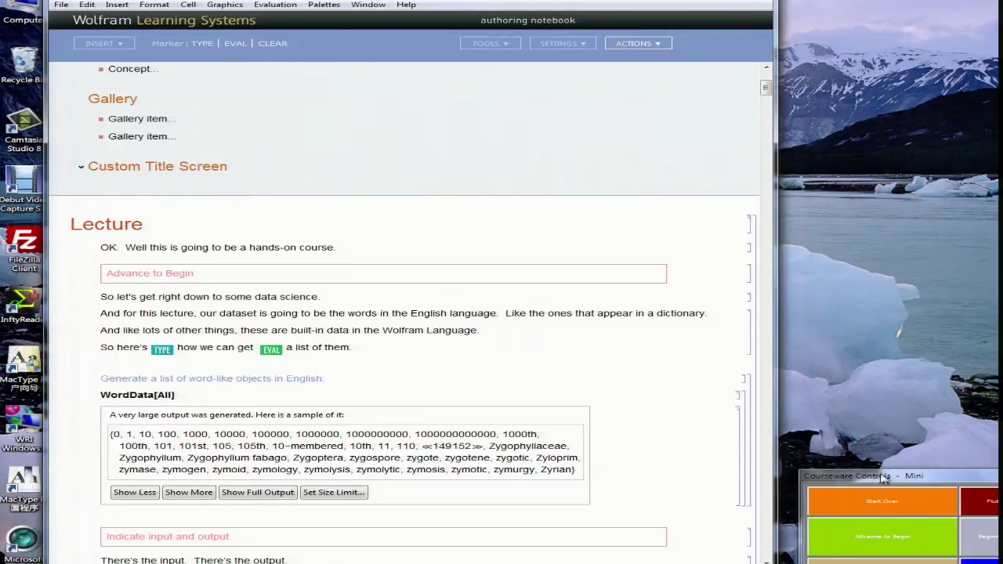
{"action": "left_click_drag", "start_coordinate": [886, 474], "coordinate": [880, 235]}
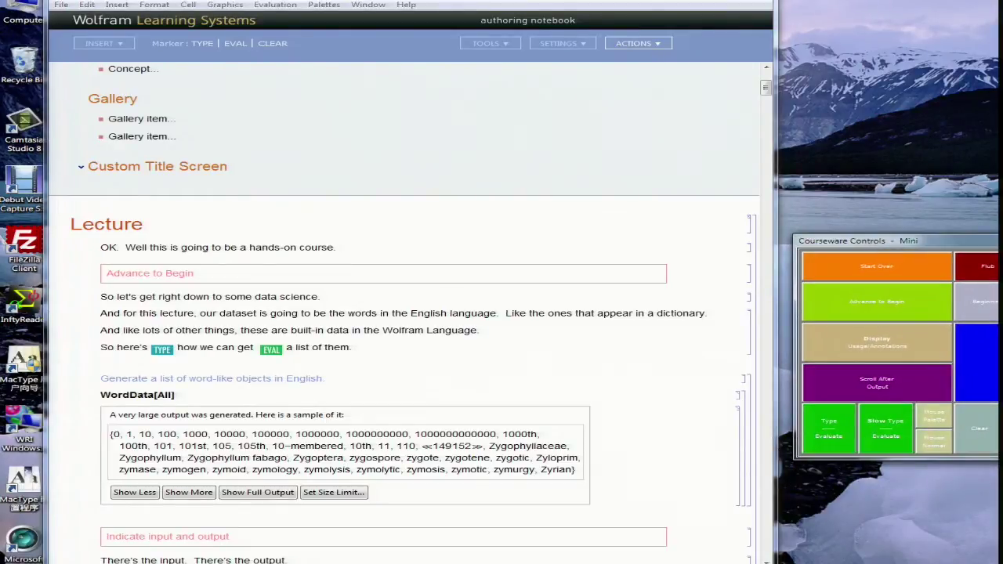
{"action": "left_click_drag", "start_coordinate": [843, 247], "coordinate": [813, 238]}
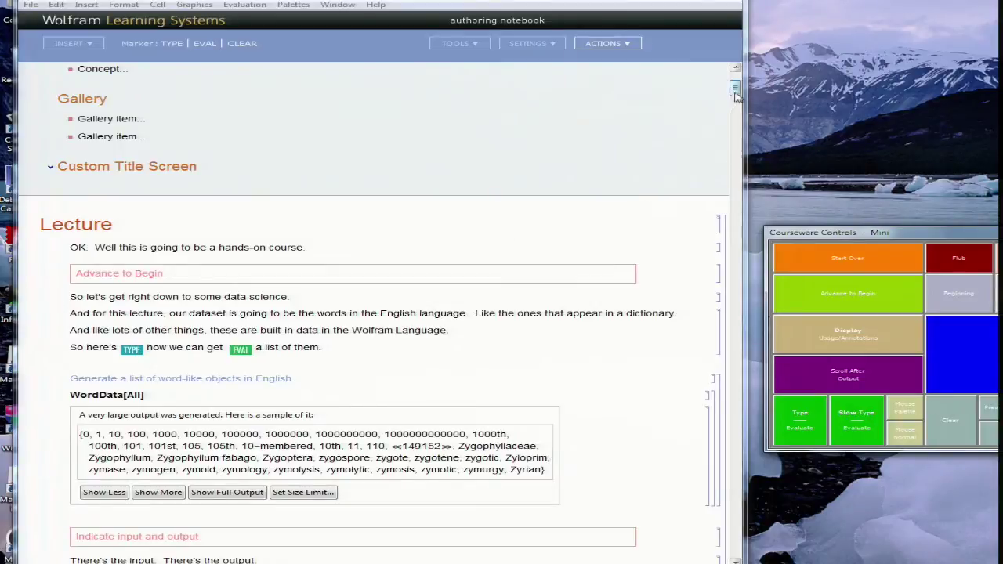
{"action": "mouse_move", "coordinate": [737, 89]}
{"action": "left_mouse_down"}
{"action": "mouse_move", "coordinate": [737, 428]}
{"action": "mouse_move", "coordinate": [737, 75]}
{"action": "left_mouse_up"}
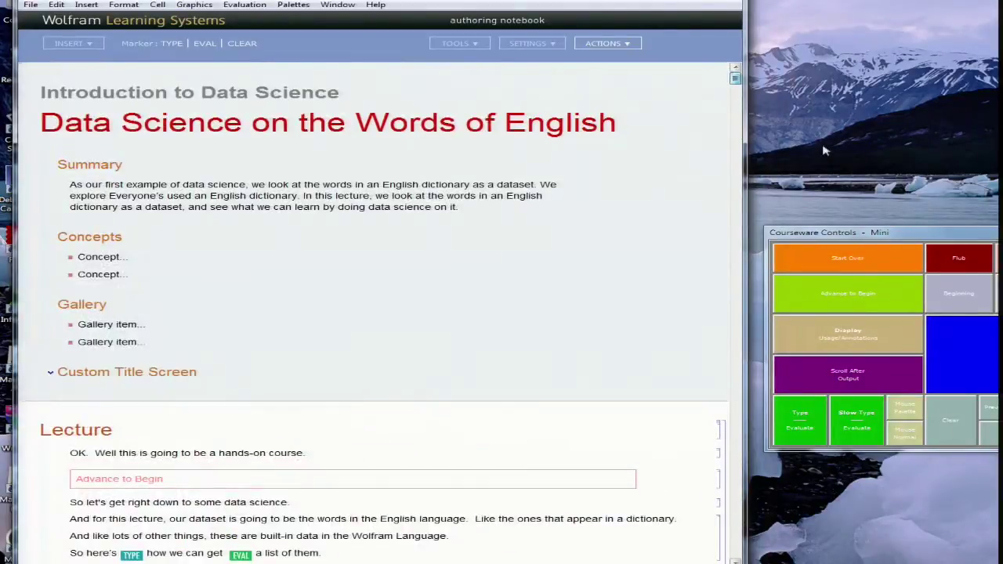
{"action": "left_click_drag", "start_coordinate": [842, 230], "coordinate": [550, 242]}
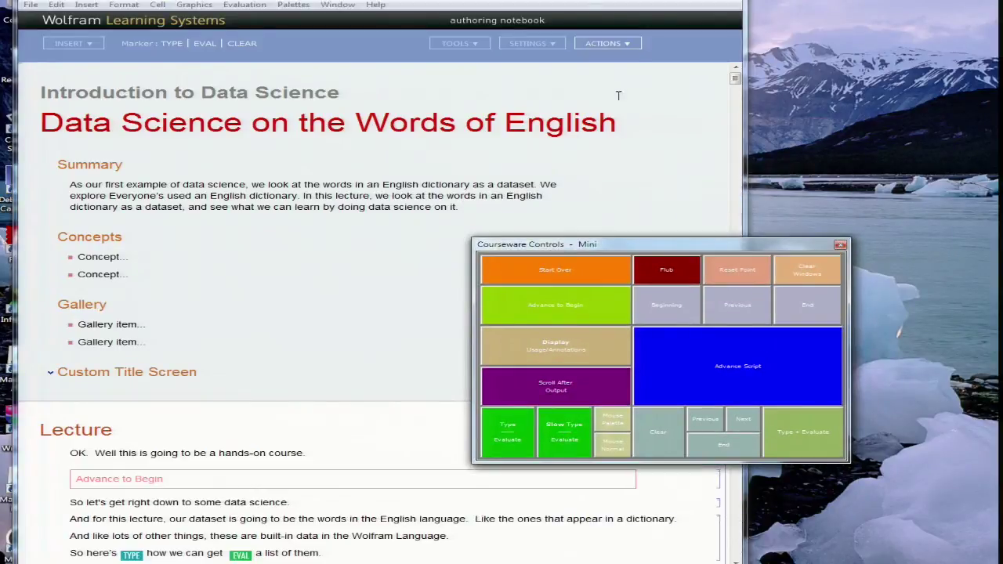
{"action": "left_click", "coordinate": [613, 45]}
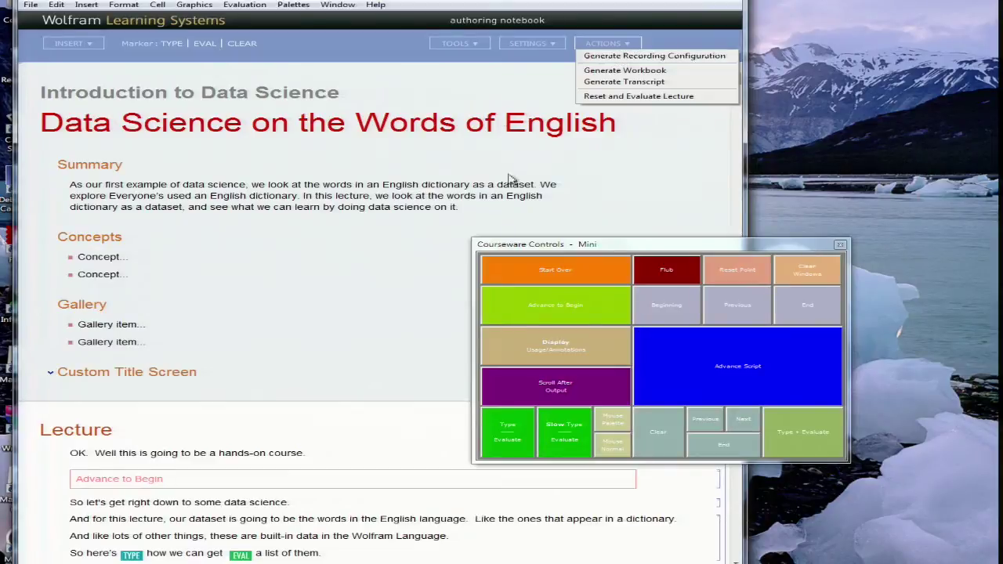
{"action": "left_click", "coordinate": [606, 245]}
{"action": "left_click_drag", "start_coordinate": [606, 245], "coordinate": [743, 259]}
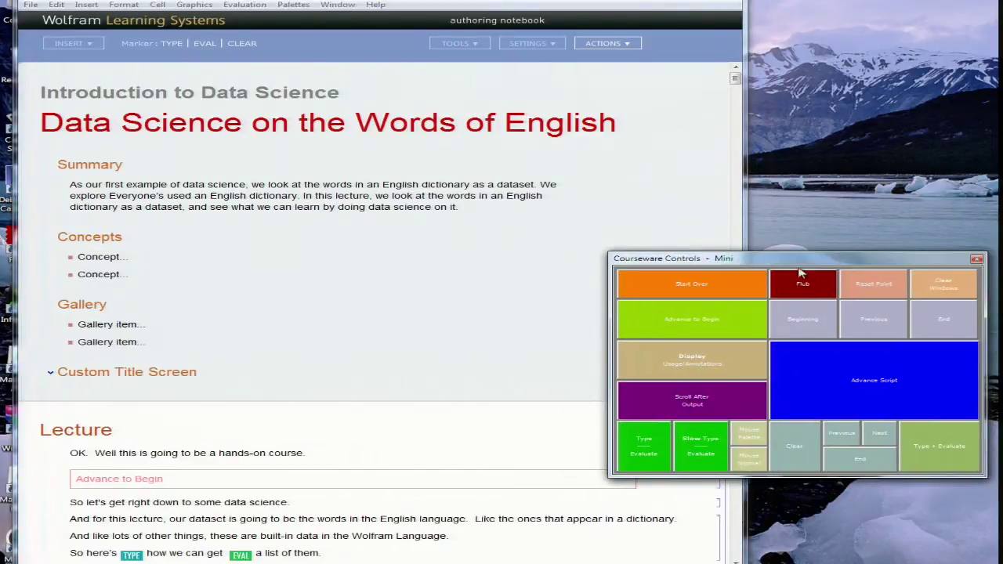
{"action": "left_click_drag", "start_coordinate": [797, 263], "coordinate": [649, 239]}
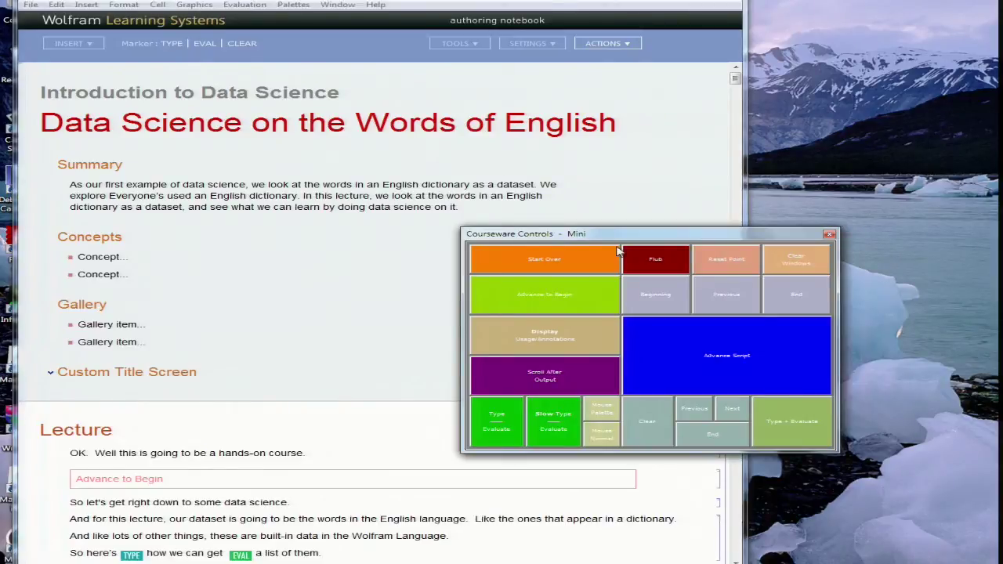
{"action": "left_click", "coordinate": [611, 56]}
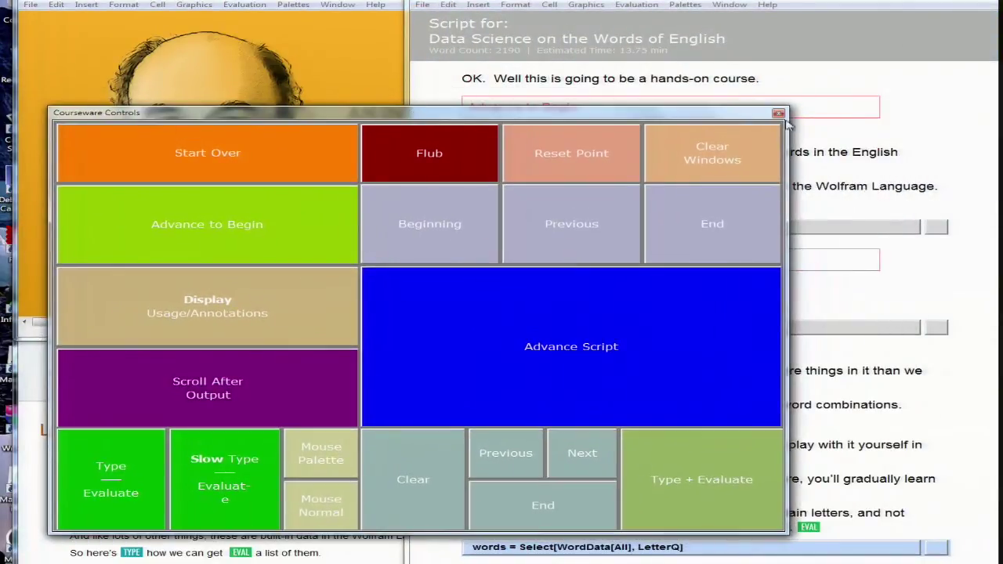
Step: Close the full Courseware Controls palette and bring up the Palettes menu
{"action": "left_click", "coordinate": [779, 115]}
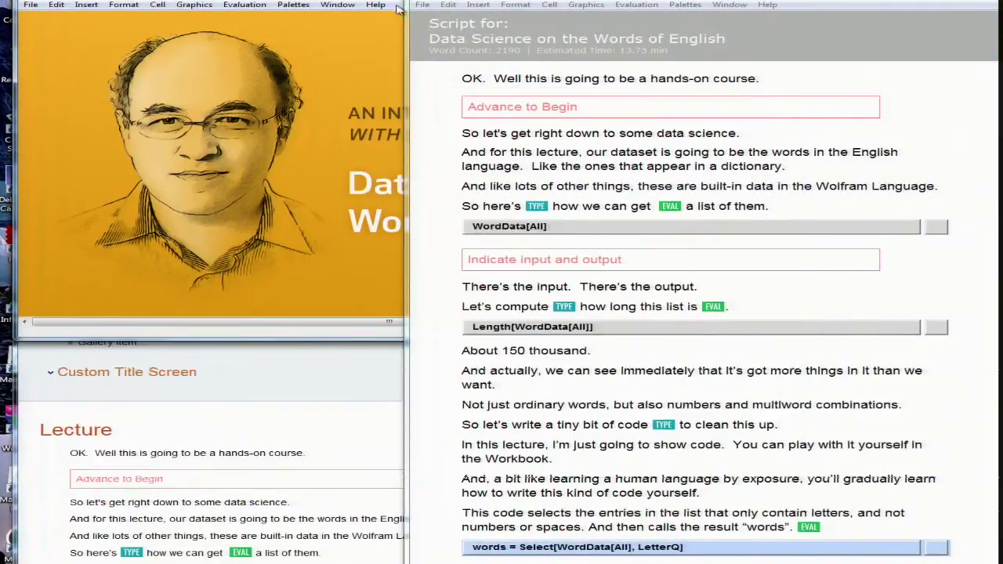
{"action": "left_click", "coordinate": [686, 6]}
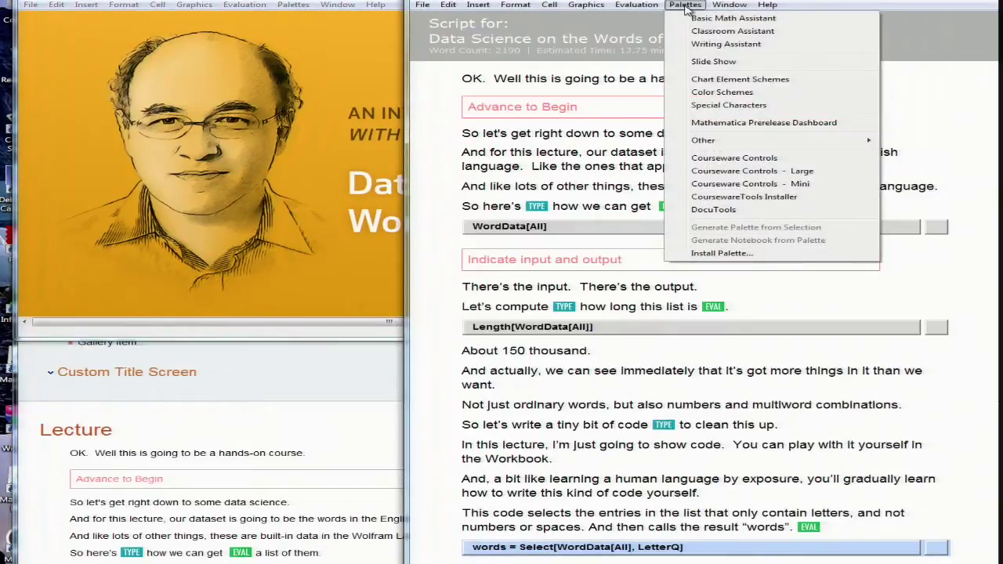
Step: Open Courseware Controls - Mini over the script and advance the script past Histogram[lengths]
{"action": "left_click", "coordinate": [709, 188]}
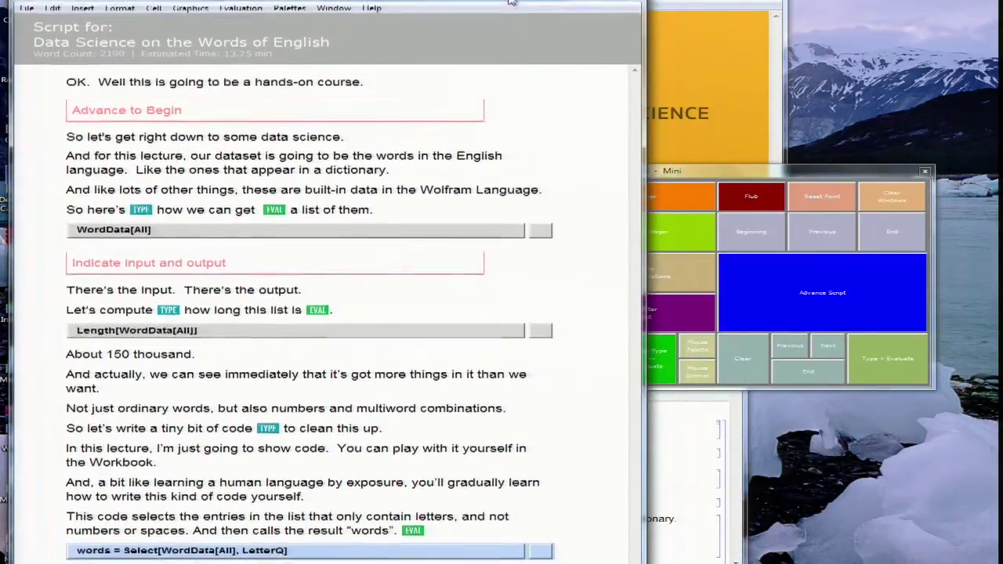
{"action": "left_click_drag", "start_coordinate": [772, 169], "coordinate": [790, 135]}
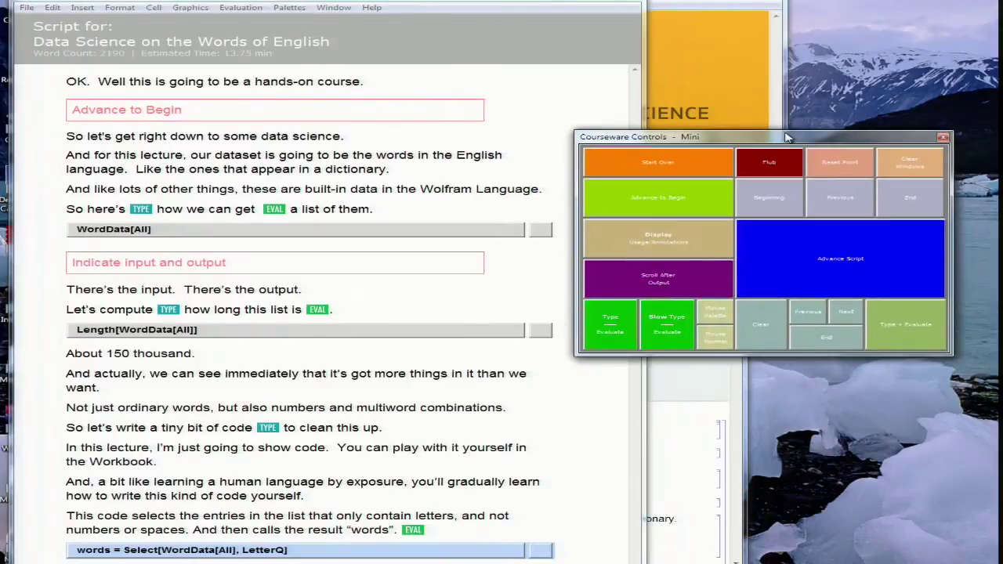
{"action": "left_click", "coordinate": [840, 271]}
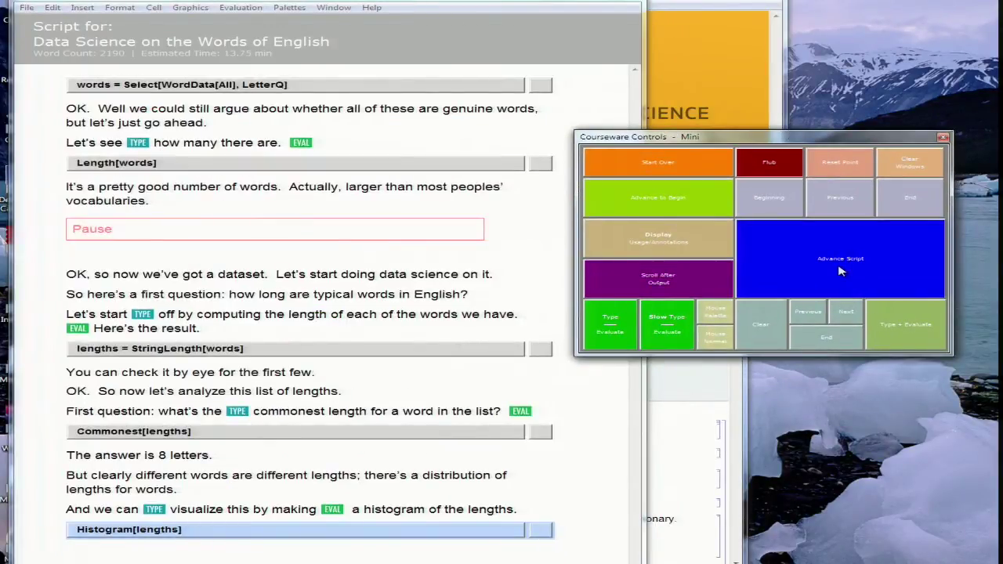
{"action": "left_click", "coordinate": [782, 249]}
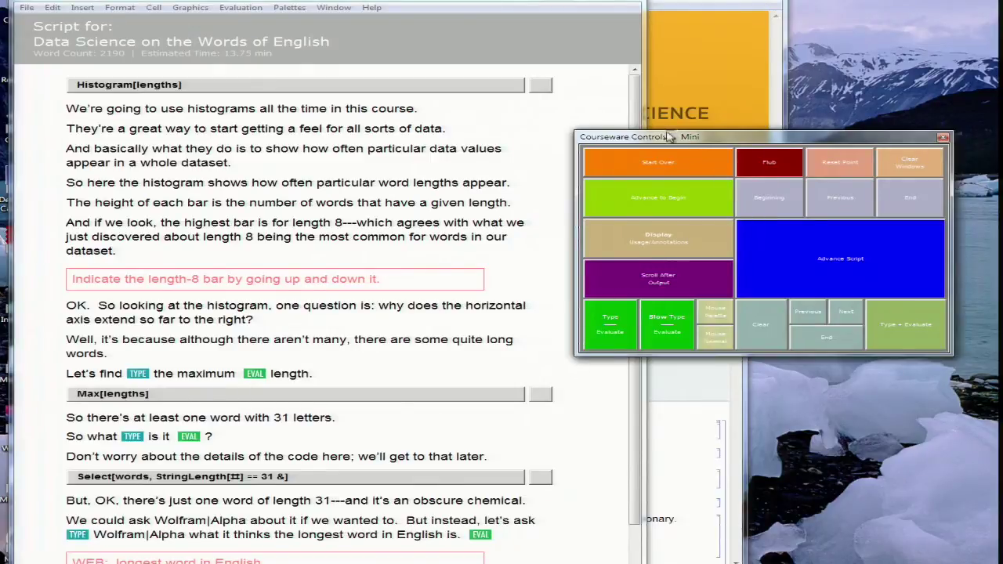
{"action": "left_click_drag", "start_coordinate": [670, 137], "coordinate": [739, 186]}
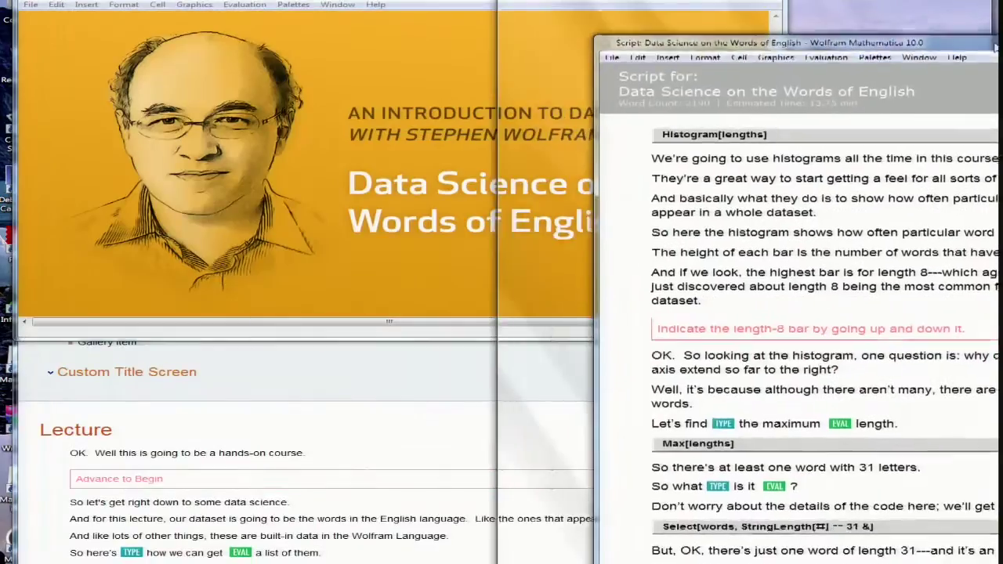
{"action": "left_click_drag", "start_coordinate": [994, 47], "coordinate": [736, 425]}
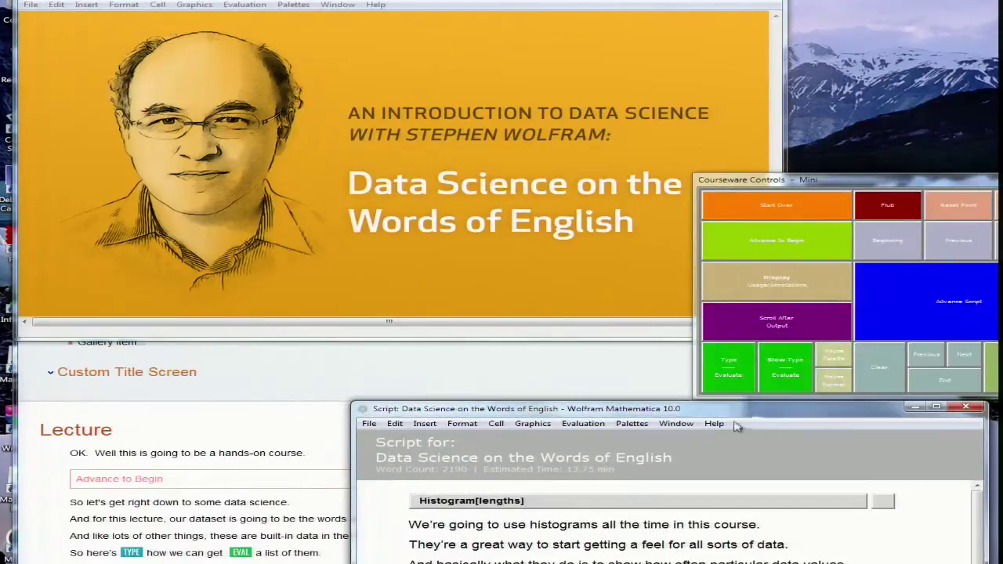
{"action": "left_click_drag", "start_coordinate": [792, 182], "coordinate": [110, 377]}
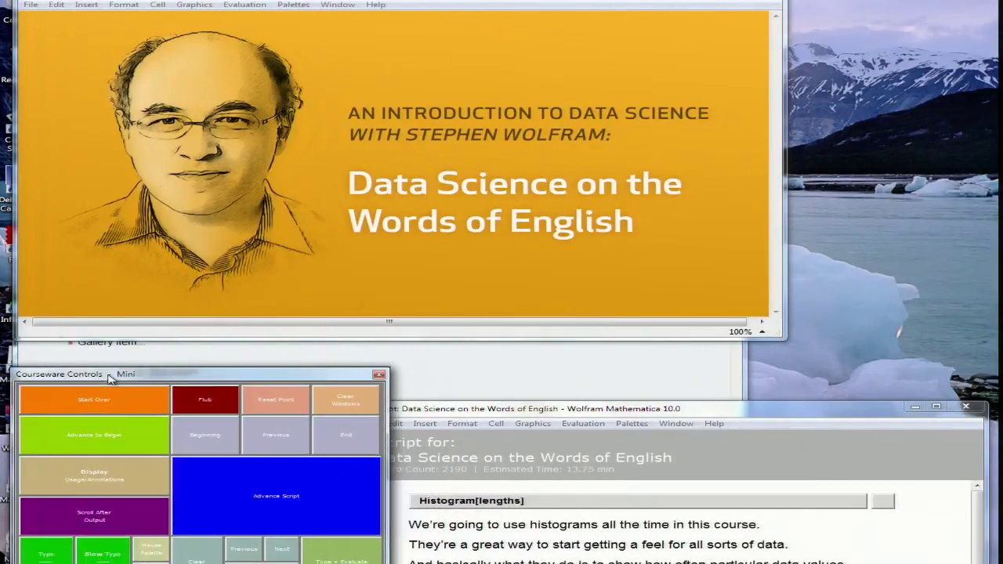
{"action": "left_click", "coordinate": [111, 439]}
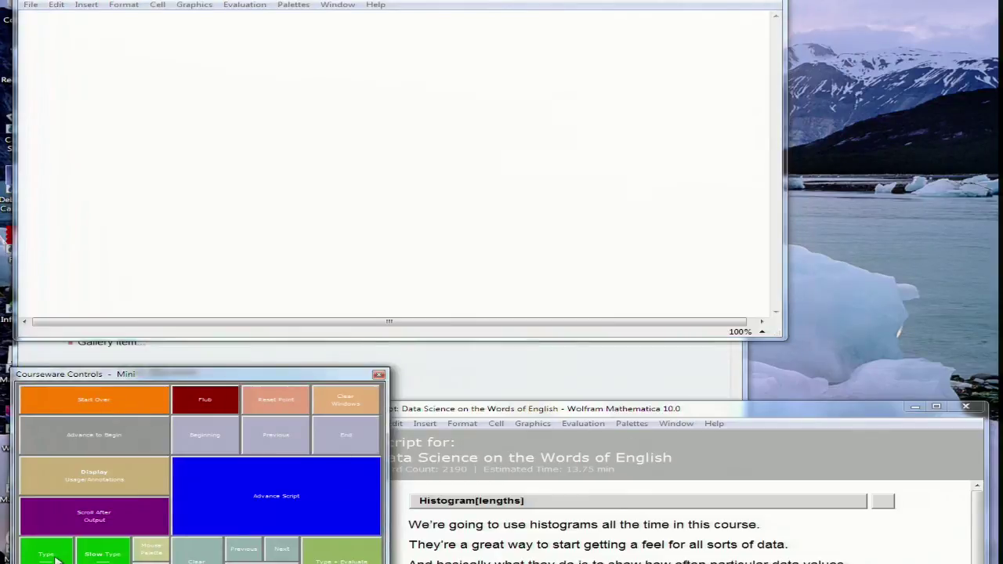
{"action": "type", "text": "WordData[All]"}
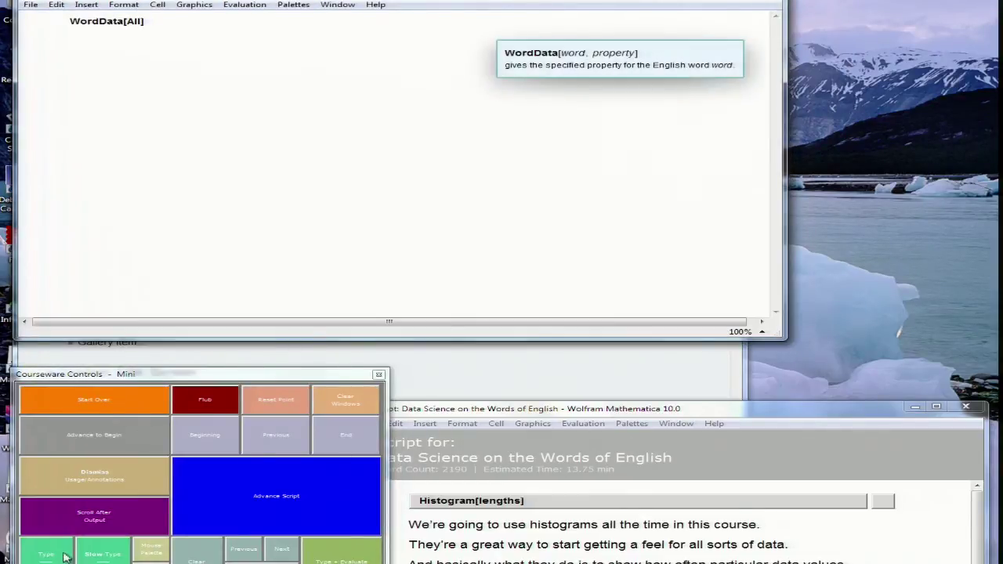
{"action": "key", "text": "shift+Return"}
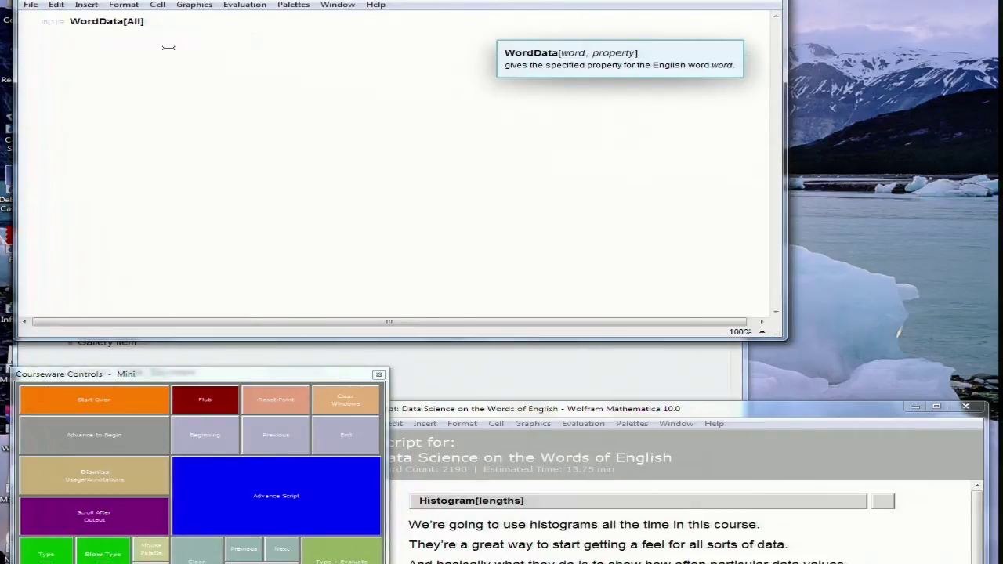
{"action": "left_click", "coordinate": [53, 555]}
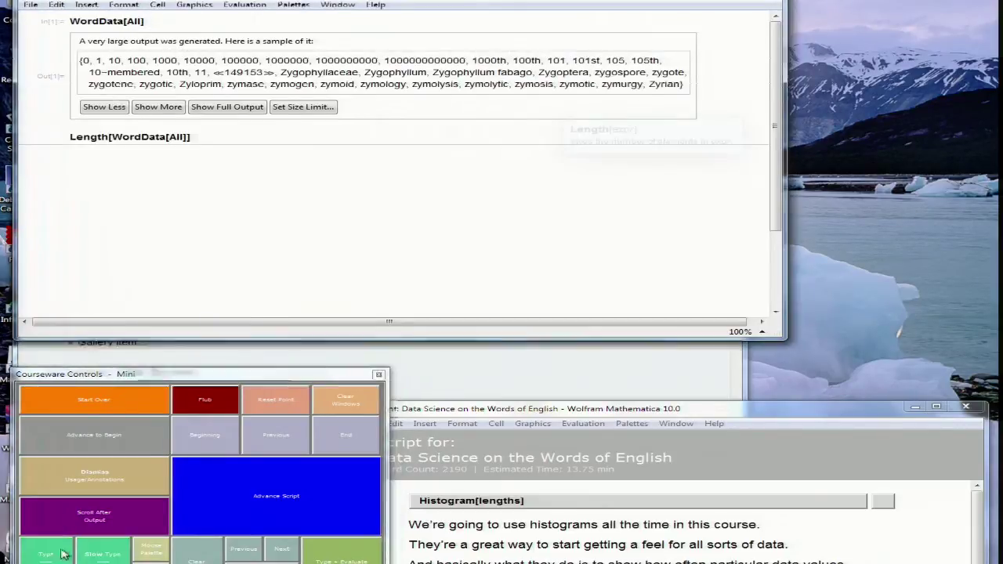
{"action": "key", "text": "shift+Return"}
{"action": "left_click", "coordinate": [160, 549]}
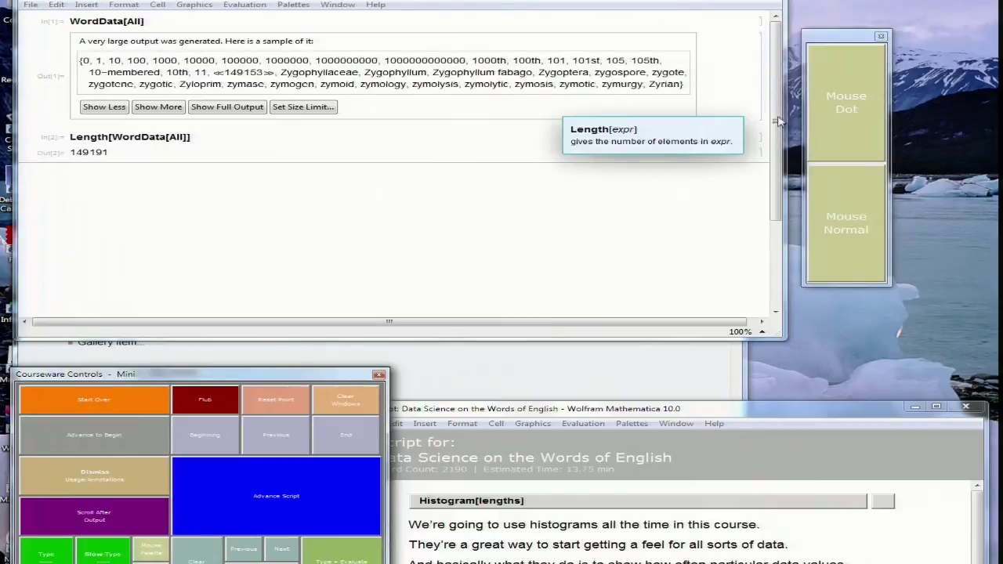
{"action": "left_click", "coordinate": [840, 90]}
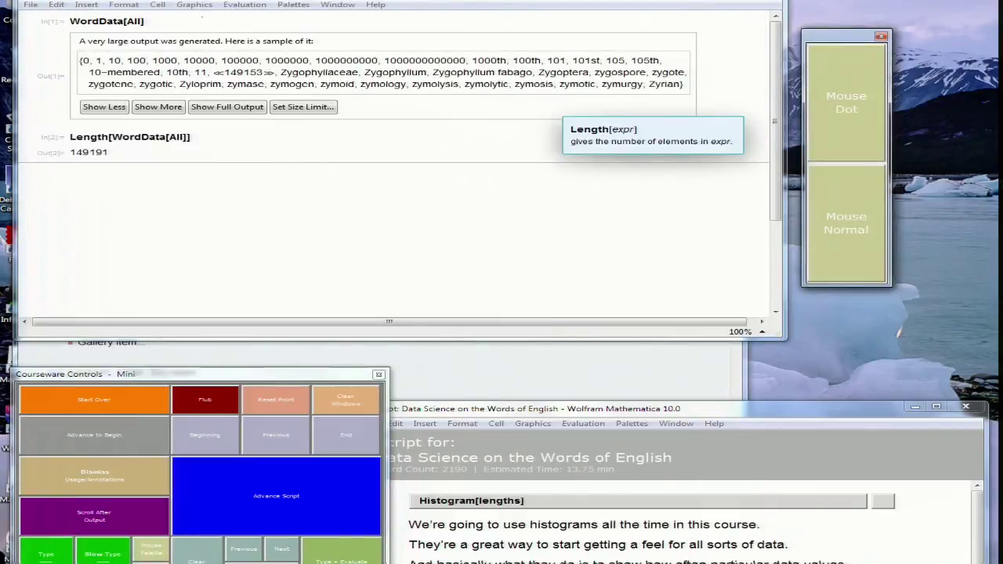
{"action": "left_click", "coordinate": [244, 4]}
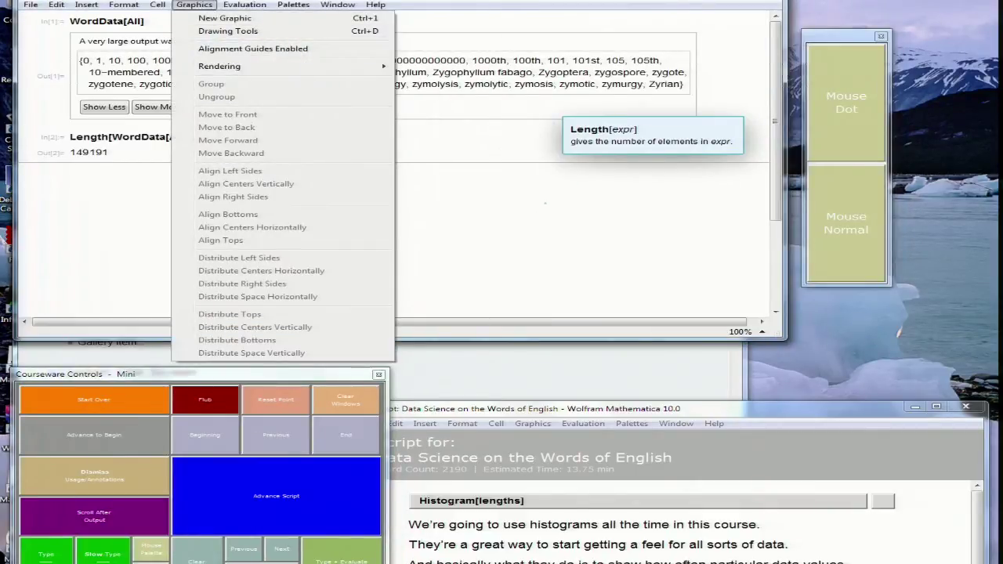
{"action": "key", "text": "Escape"}
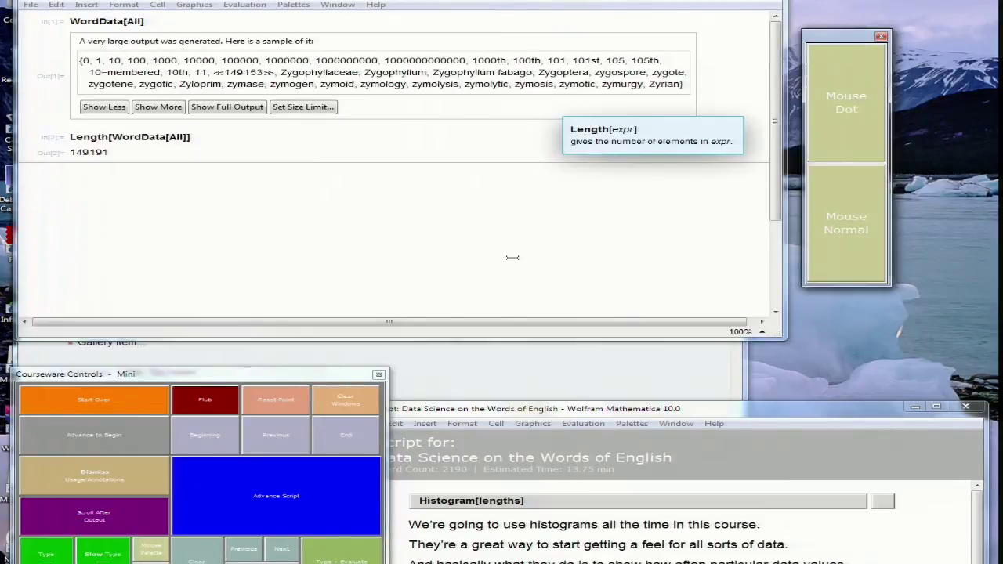
{"action": "left_click", "coordinate": [882, 37]}
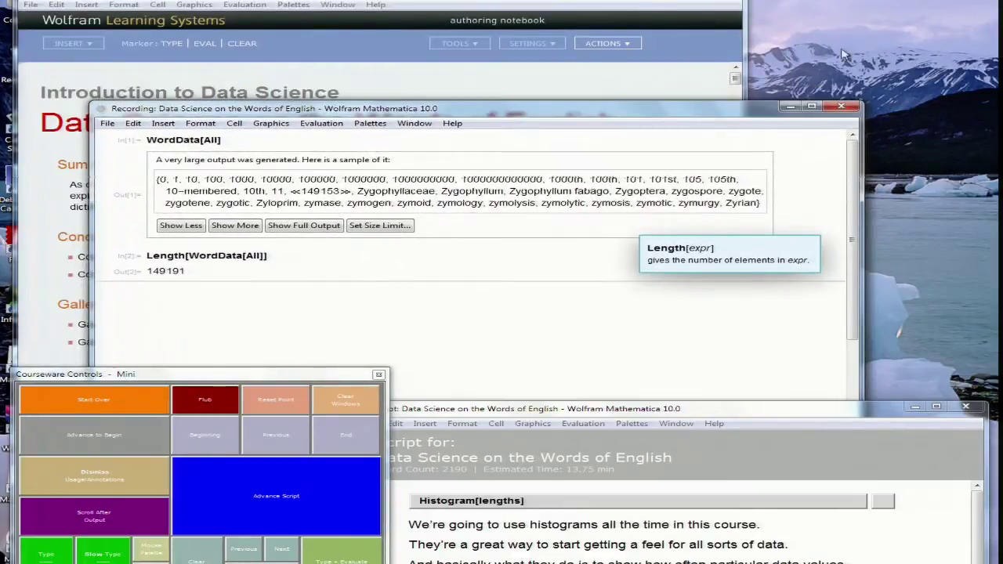
Step: Minimize the notebooks and play DataScienceLecture01.mp4 from the desktop in Windows Media Player
{"action": "left_click", "coordinate": [721, 9]}
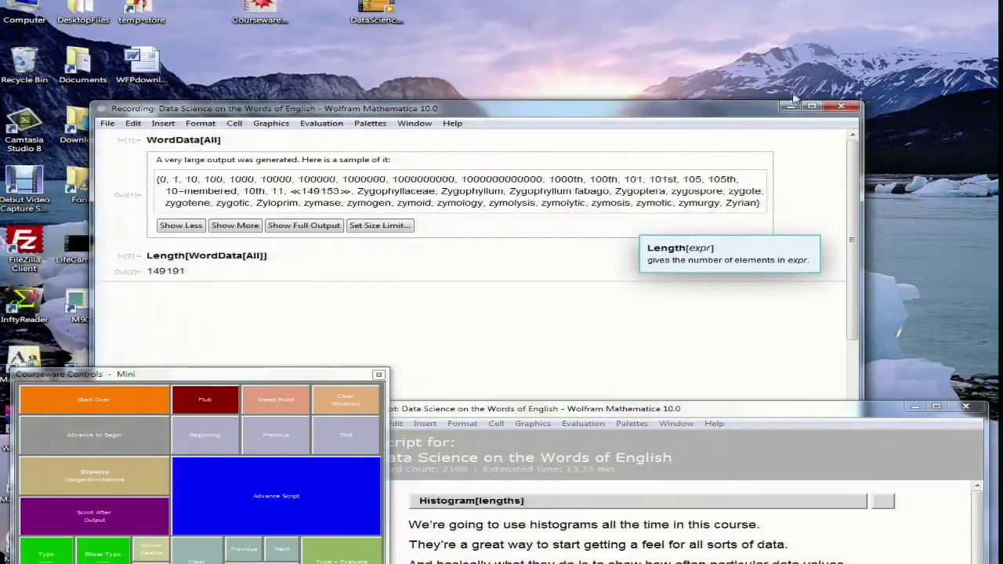
{"action": "left_click", "coordinate": [790, 106]}
{"action": "double_click", "coordinate": [377, 11]}
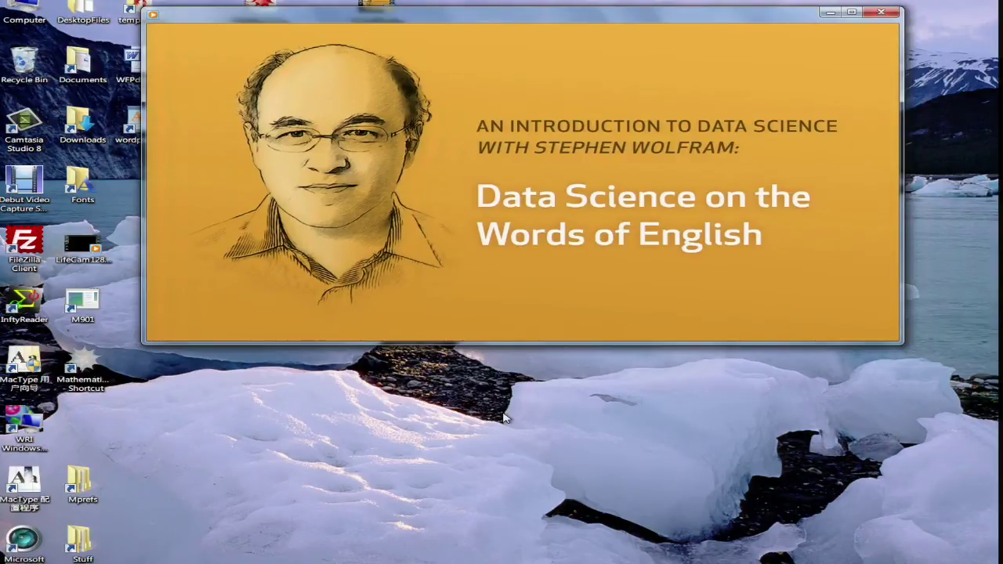
Step: Evaluate WordData[All], Length[WordData[All]] and words = Select[WordData[All], LetterQ]
{"action": "type", "text": "WordData[All]"}
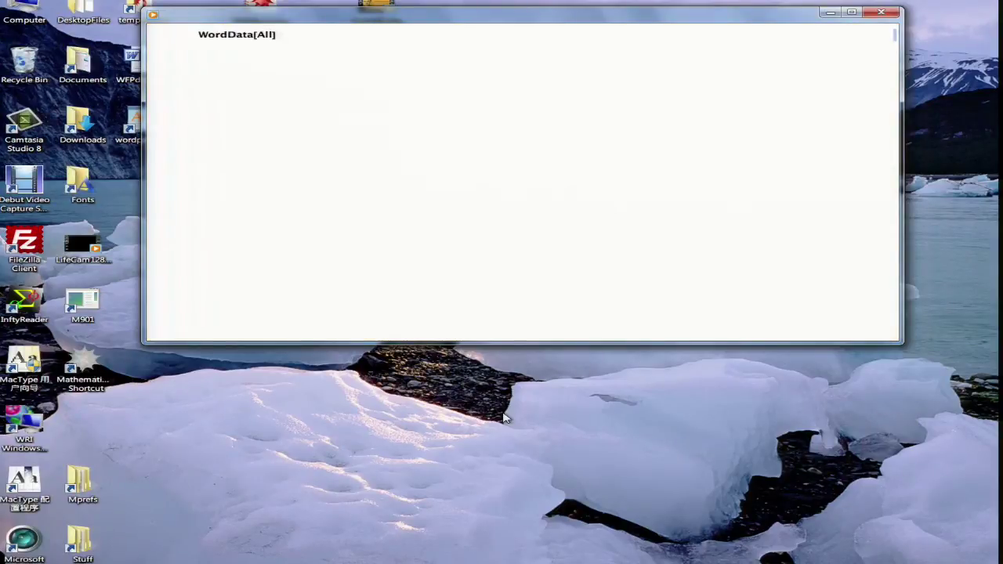
{"action": "key", "text": "shift+Return"}
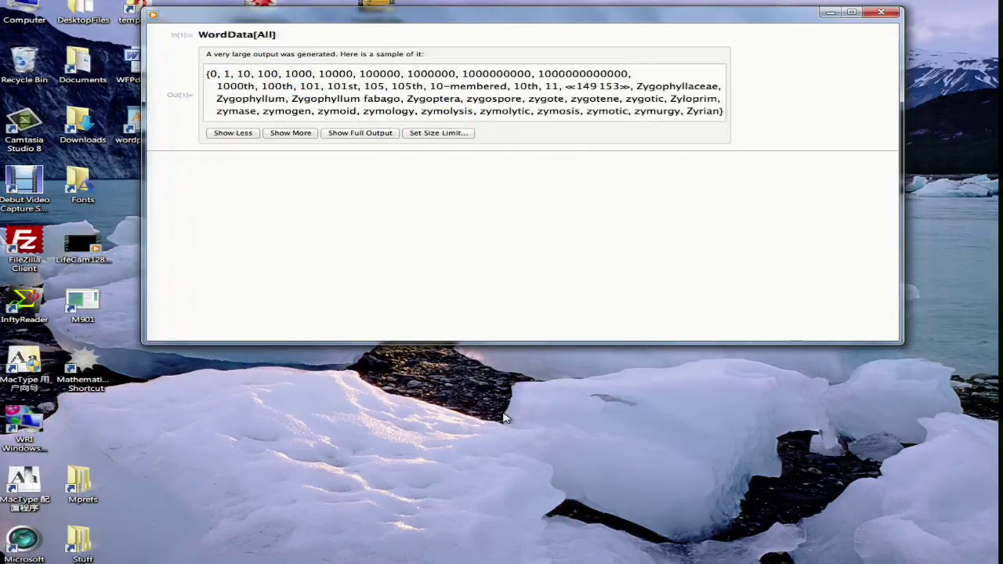
{"action": "type", "text": "Length[WordData[All]]"}
{"action": "key", "text": "shift+Return"}
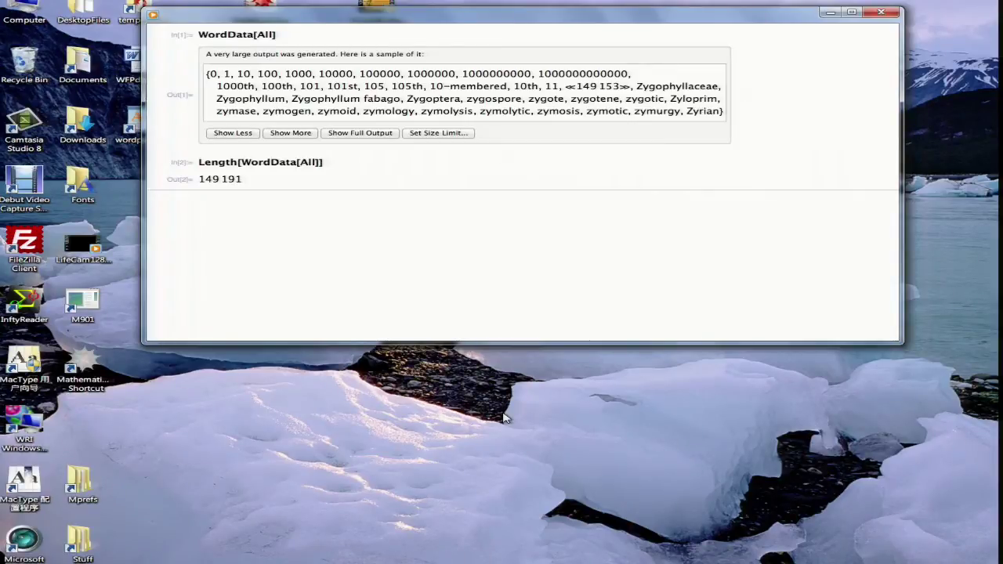
{"action": "mouse_move", "coordinate": [435, 320]}
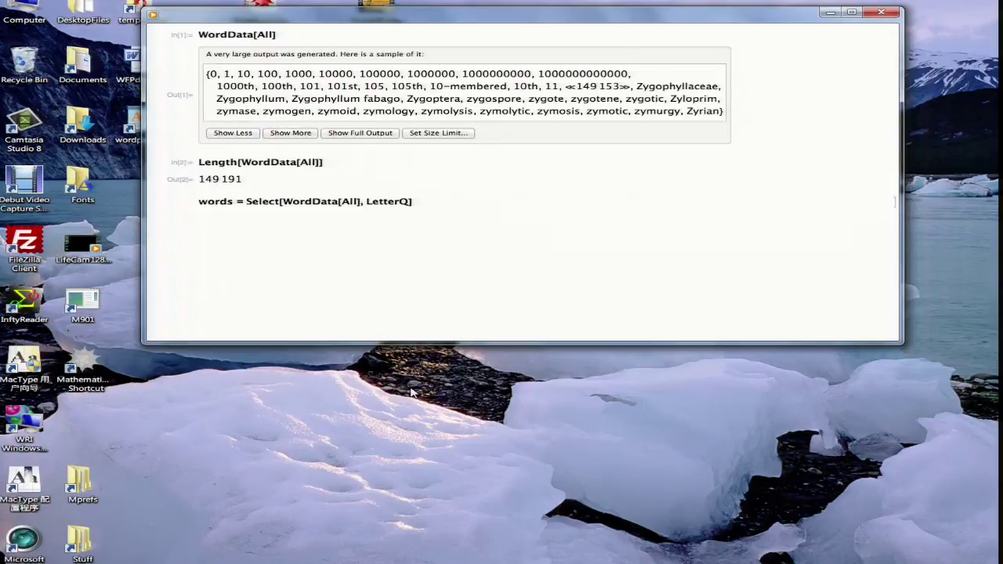
{"action": "key", "text": "shift+Return"}
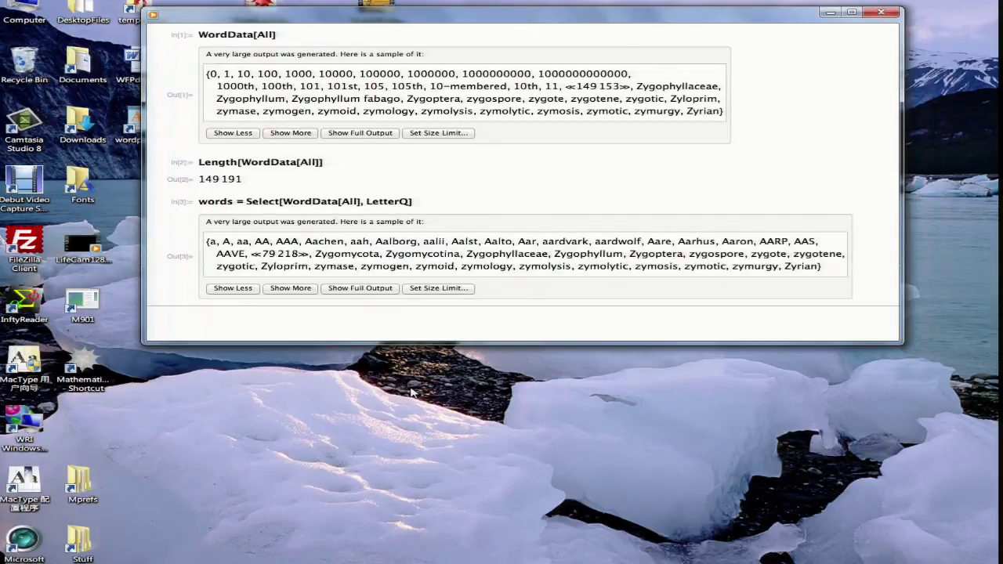
{"action": "mouse_move", "coordinate": [404, 337]}
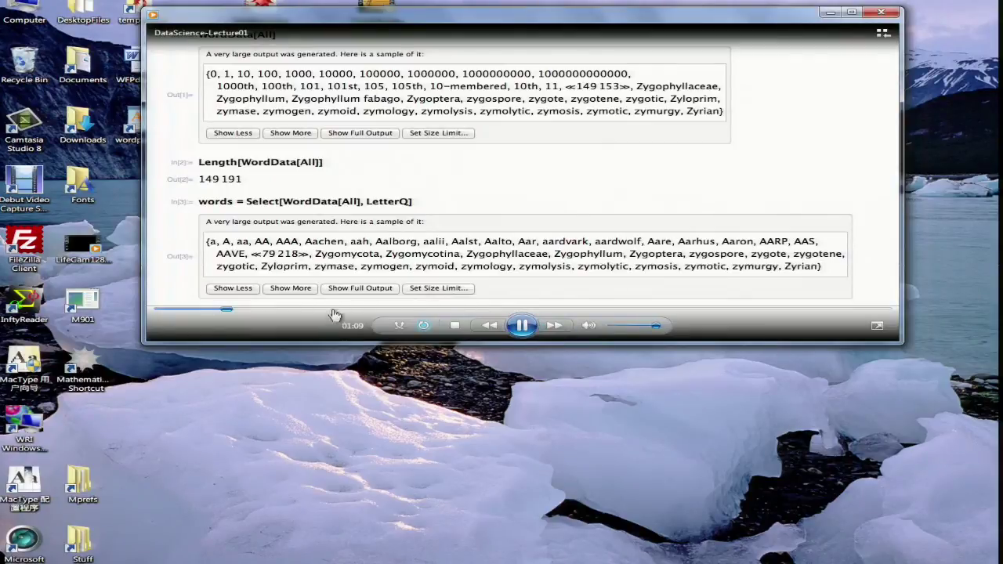
Step: Skim the lecture video from about 06:42 to near the end, settling on the part-of-speech word-length histograms
{"action": "left_click", "coordinate": [548, 308]}
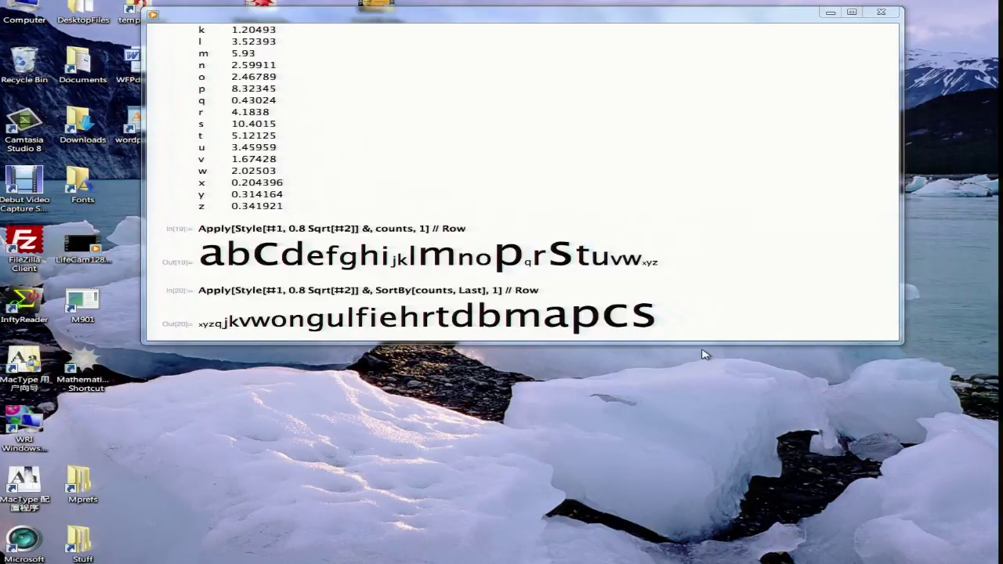
{"action": "scroll", "coordinate": [703, 355], "scroll_direction": "down", "scroll_amount": 5}
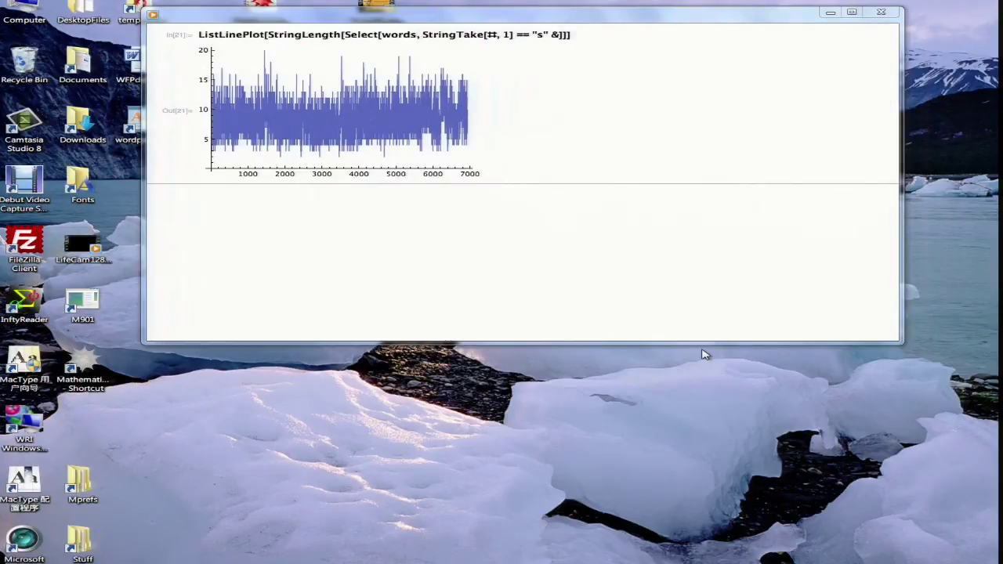
{"action": "mouse_move", "coordinate": [656, 305]}
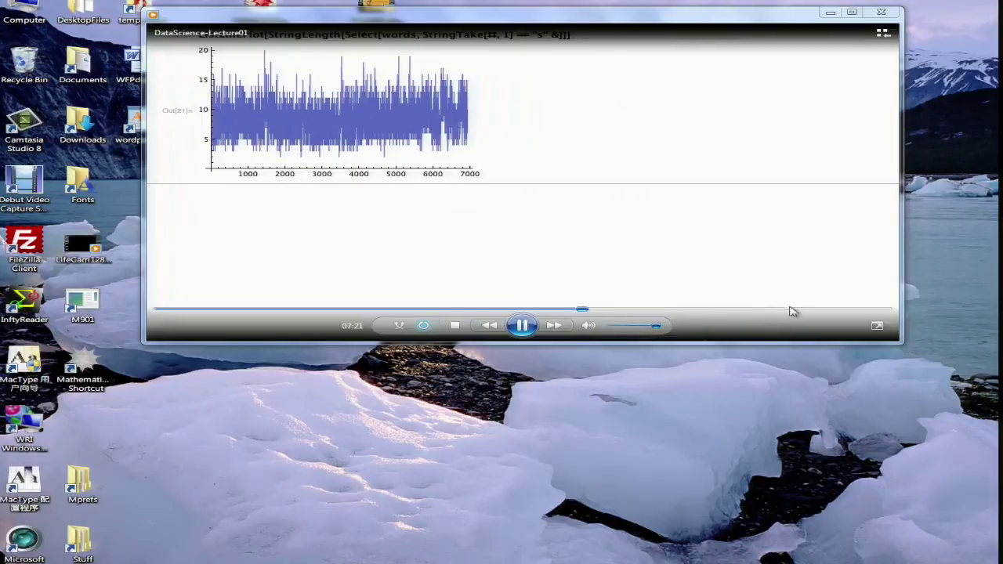
{"action": "left_click_drag", "start_coordinate": [820, 311], "coordinate": [879, 313]}
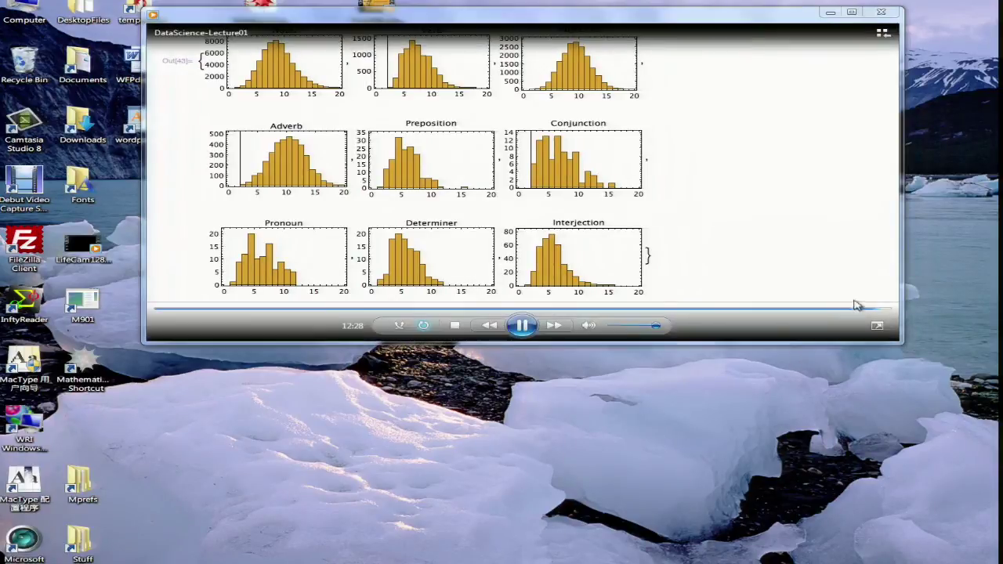
{"action": "left_click_drag", "start_coordinate": [858, 313], "coordinate": [852, 313]}
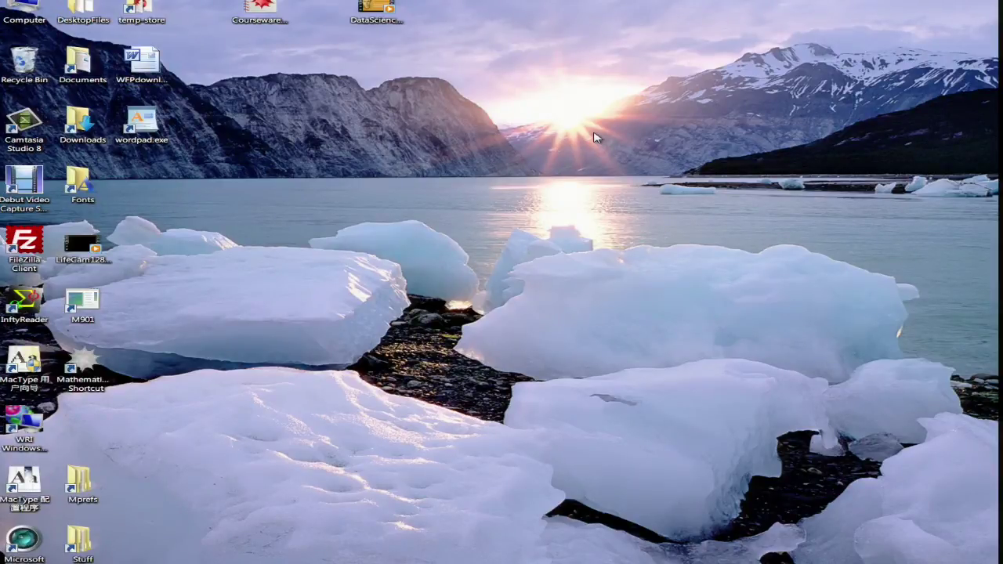
Step: Launch the desktop Courseware shortcut to bring up the Wolfram Learning Systems lecture page
{"action": "mouse_move", "coordinate": [376, 562]}
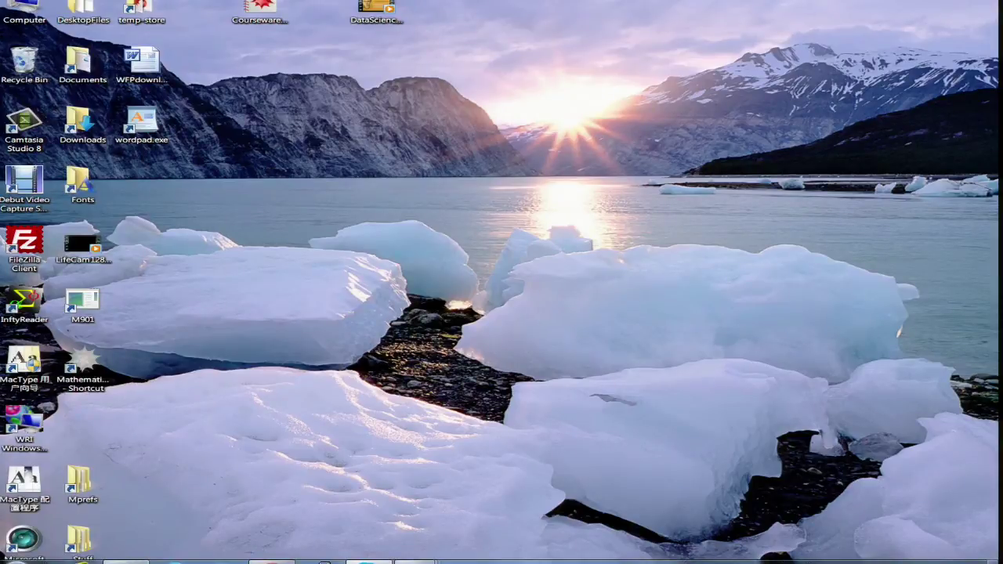
{"action": "double_click", "coordinate": [261, 9]}
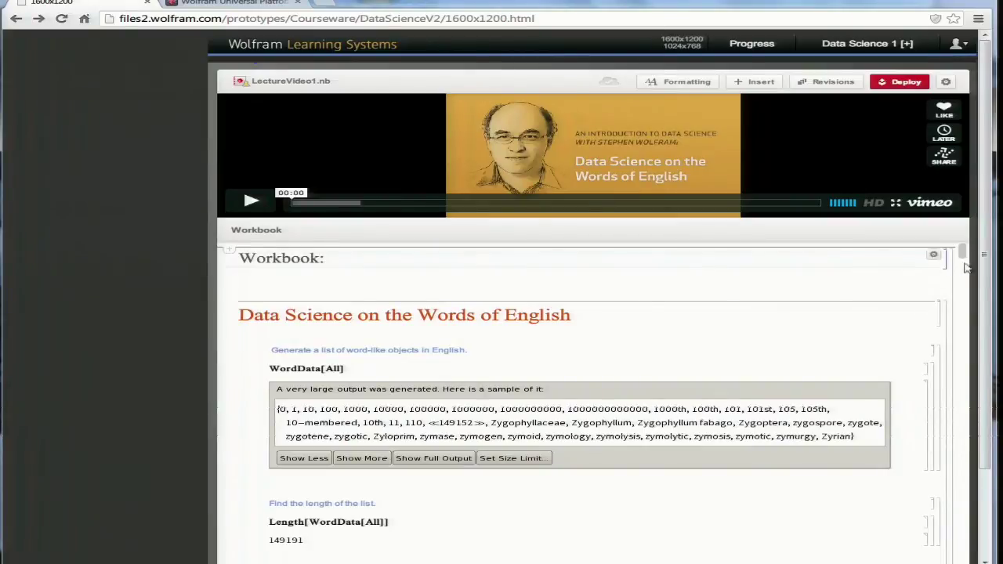
Step: Scroll through the WordData workbook cells below the lecture video
{"action": "left_click_drag", "start_coordinate": [964, 258], "coordinate": [960, 281]}
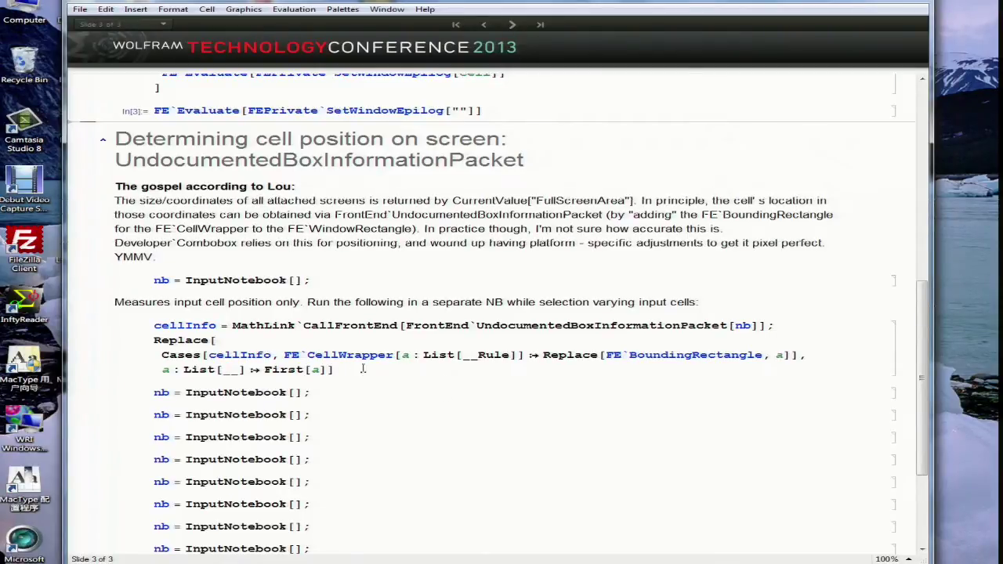
Step: Expand the 'Measuring cell size: GetBoundingBoxSizePacket' section and scroll to its NotebookRead example code
{"action": "left_click_drag", "start_coordinate": [930, 306], "coordinate": [924, 377]}
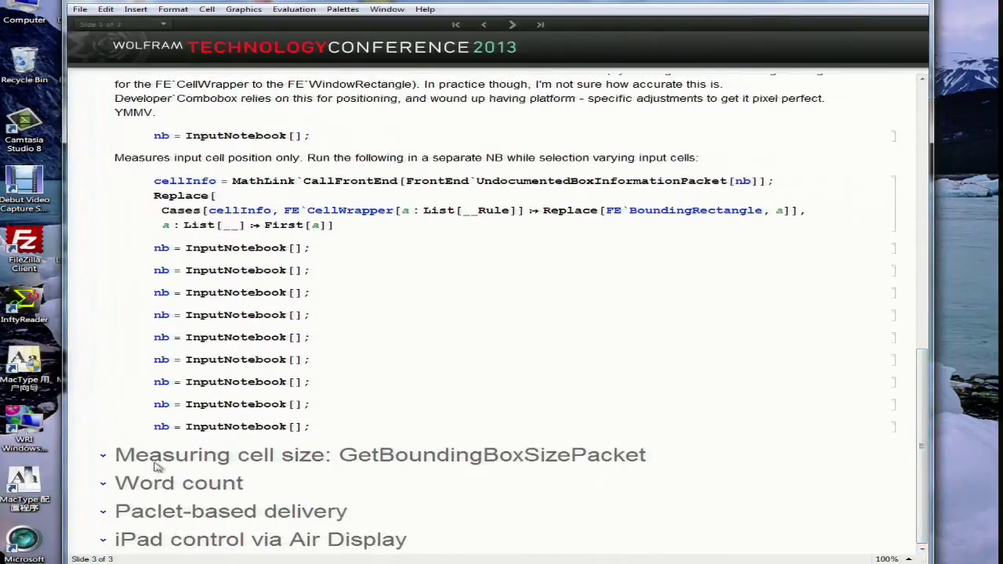
{"action": "left_click", "coordinate": [103, 455]}
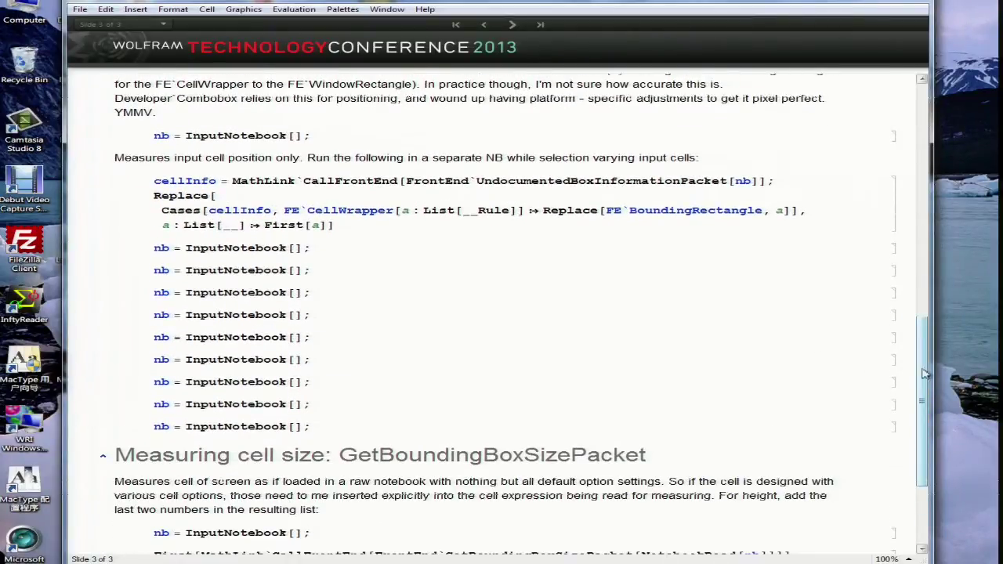
{"action": "scroll", "coordinate": [474, 408], "scroll_direction": "down", "scroll_amount": 5}
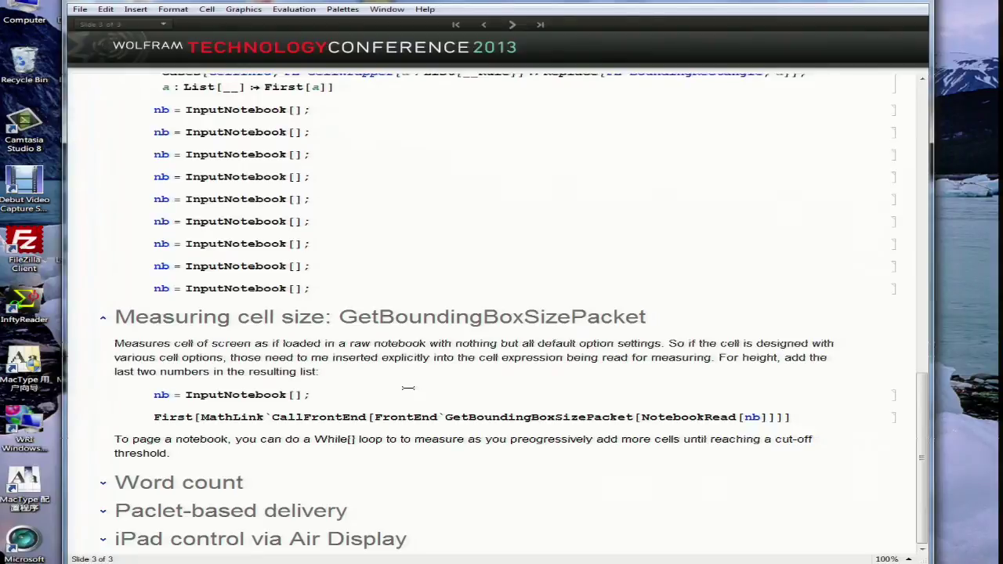
Step: Collapse the Measuring cell size section and expand Word count to show its DeleteCases and CountWords code
{"action": "left_click", "coordinate": [102, 318]}
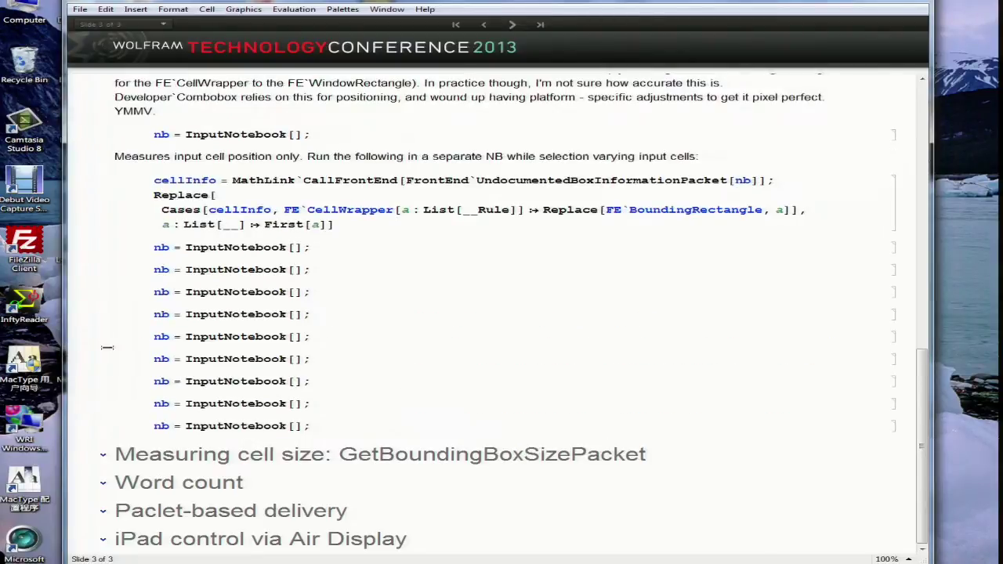
{"action": "left_click", "coordinate": [103, 482]}
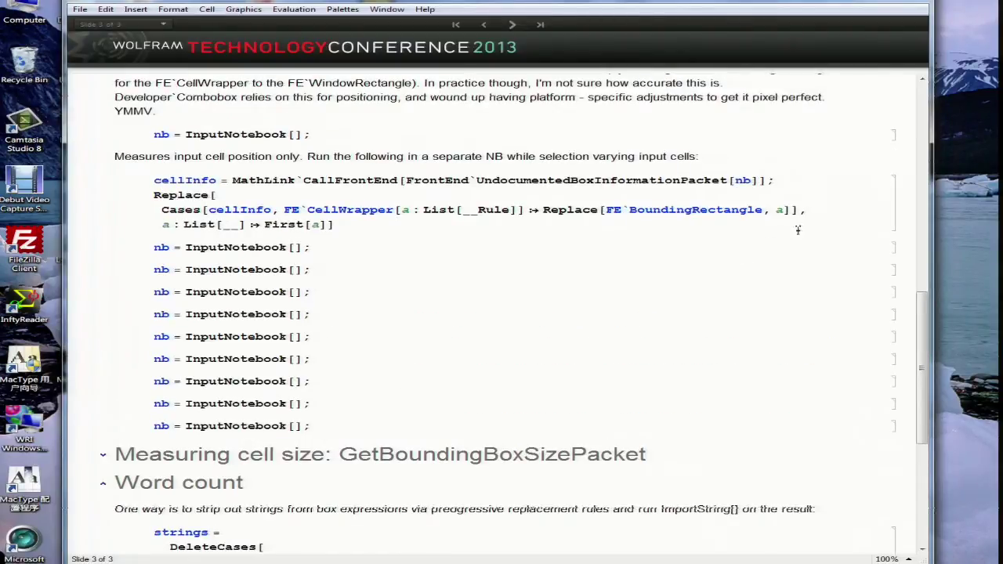
{"action": "left_click_drag", "start_coordinate": [927, 313], "coordinate": [922, 404]}
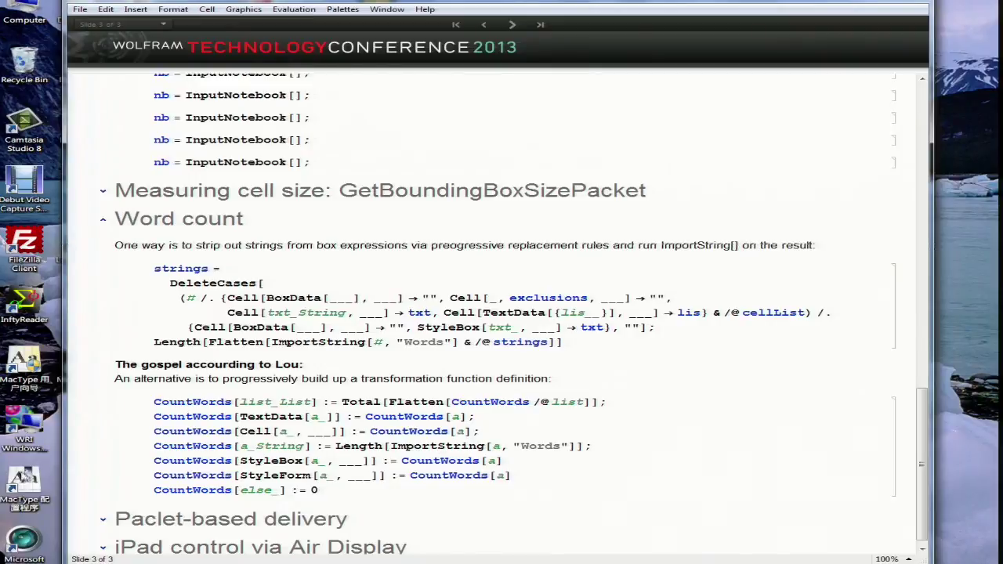
Step: Expand and browse the Paclet-based delivery section, then fold it away again
{"action": "left_click", "coordinate": [102, 519]}
{"action": "left_click_drag", "start_coordinate": [923, 349], "coordinate": [925, 464]}
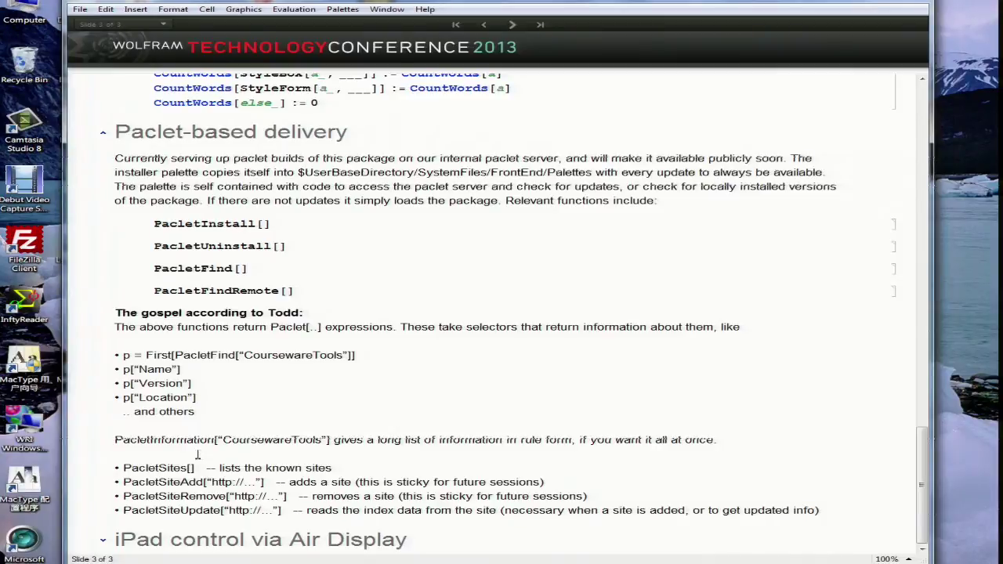
{"action": "left_click", "coordinate": [103, 132]}
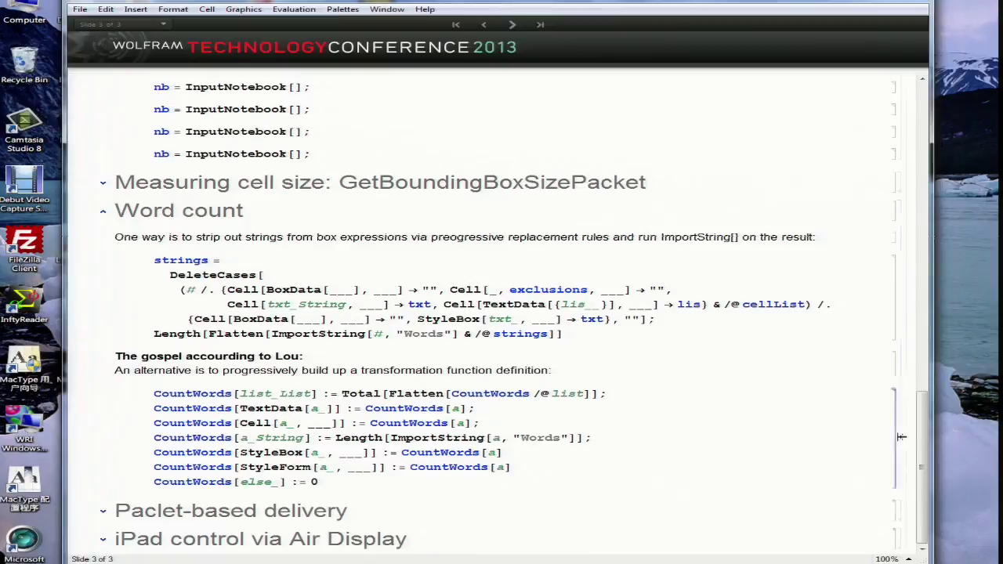
Step: Expand the iPad control via Air Display section and scroll to its avatron link and Air Display image
{"action": "left_click", "coordinate": [102, 539]}
{"action": "left_click", "coordinate": [103, 540]}
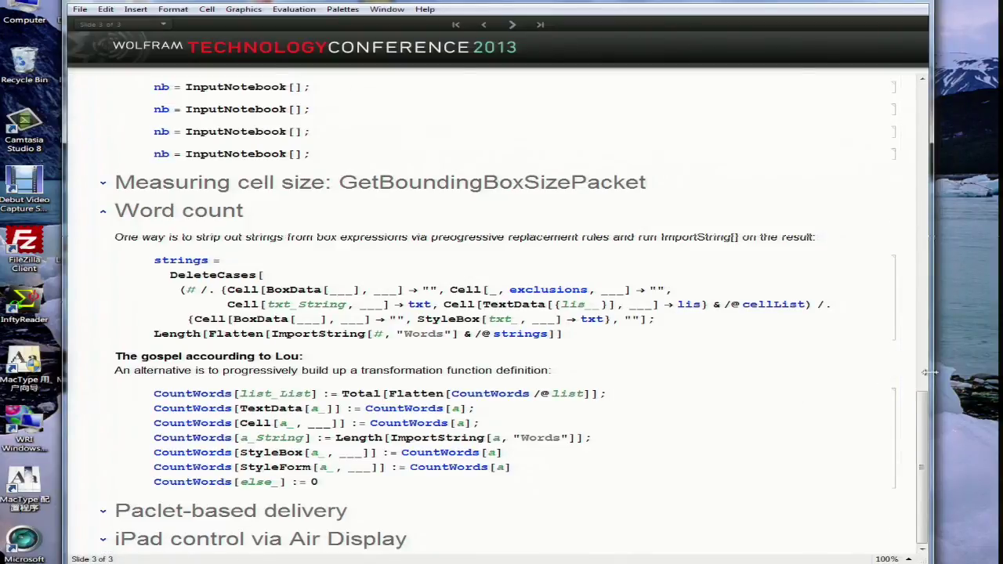
{"action": "left_click", "coordinate": [103, 539]}
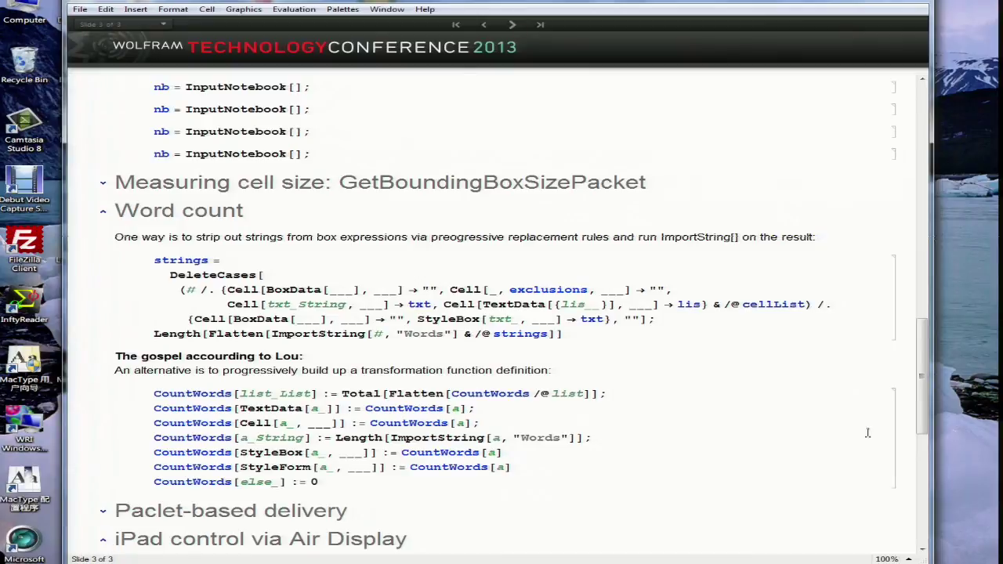
{"action": "left_click_drag", "start_coordinate": [930, 403], "coordinate": [931, 513]}
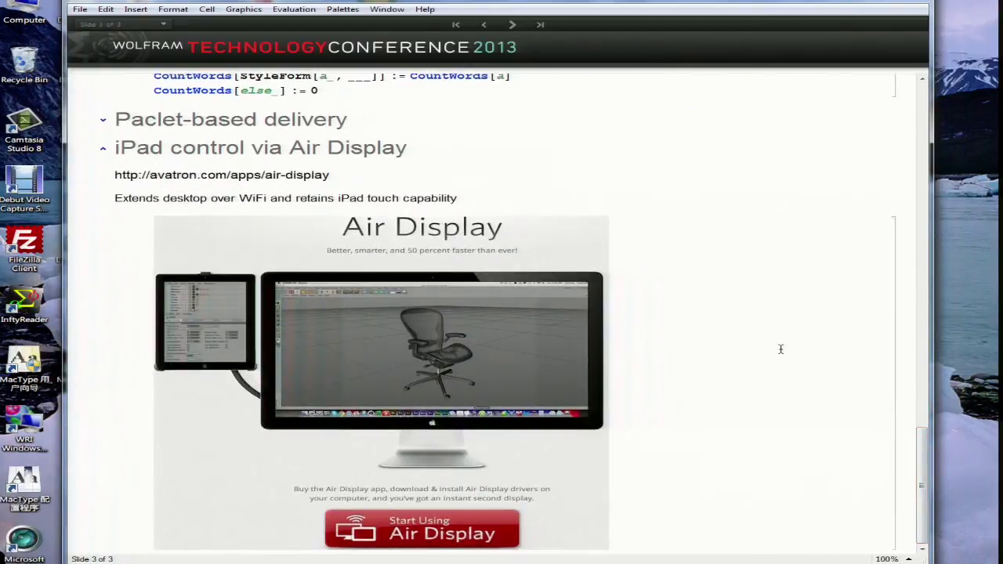